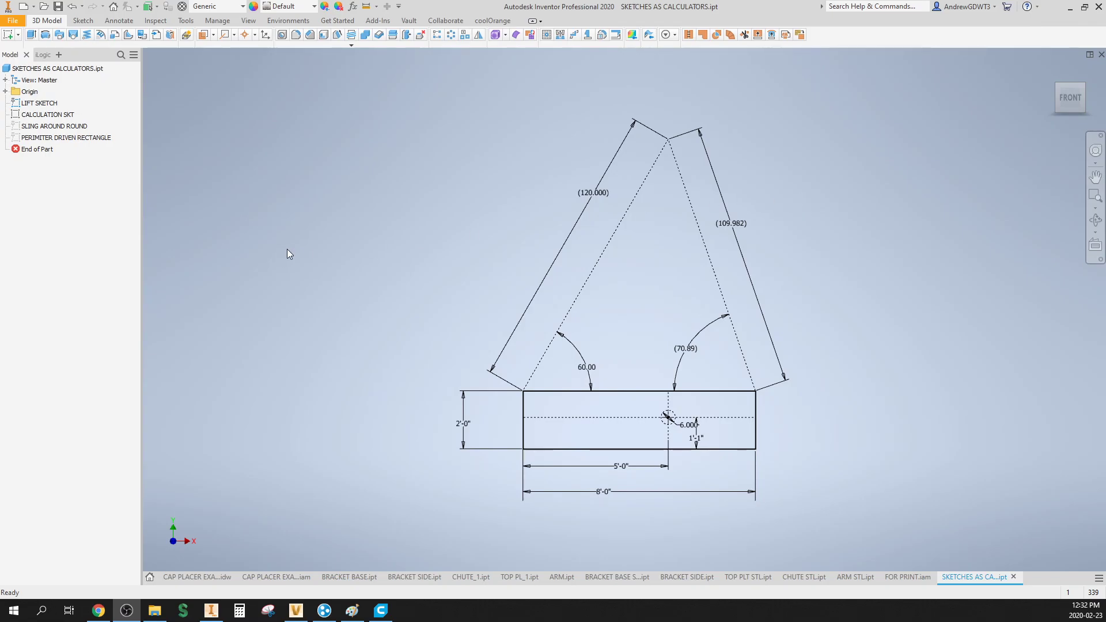
Step: Open LIFT SKETCH for editing and examine the load rectangle's size and center-of-gravity dimensions
double_click(45, 107)
middle_click_drag(470, 207, 429, 212)
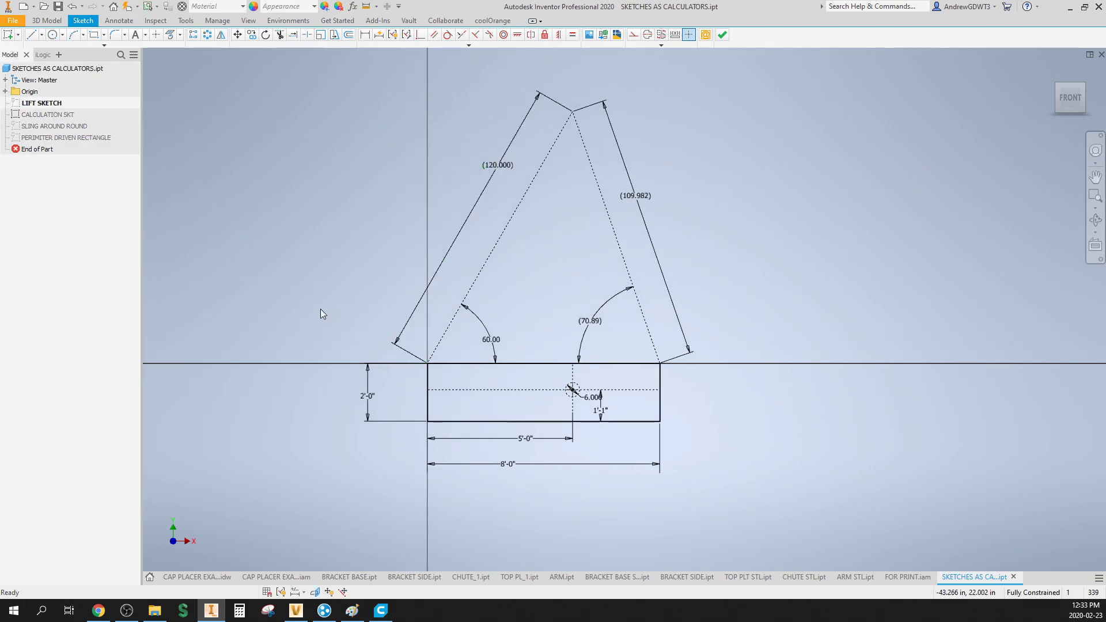
left_click_drag(300, 301, 831, 492)
middle_click_drag(728, 417, 787, 318)
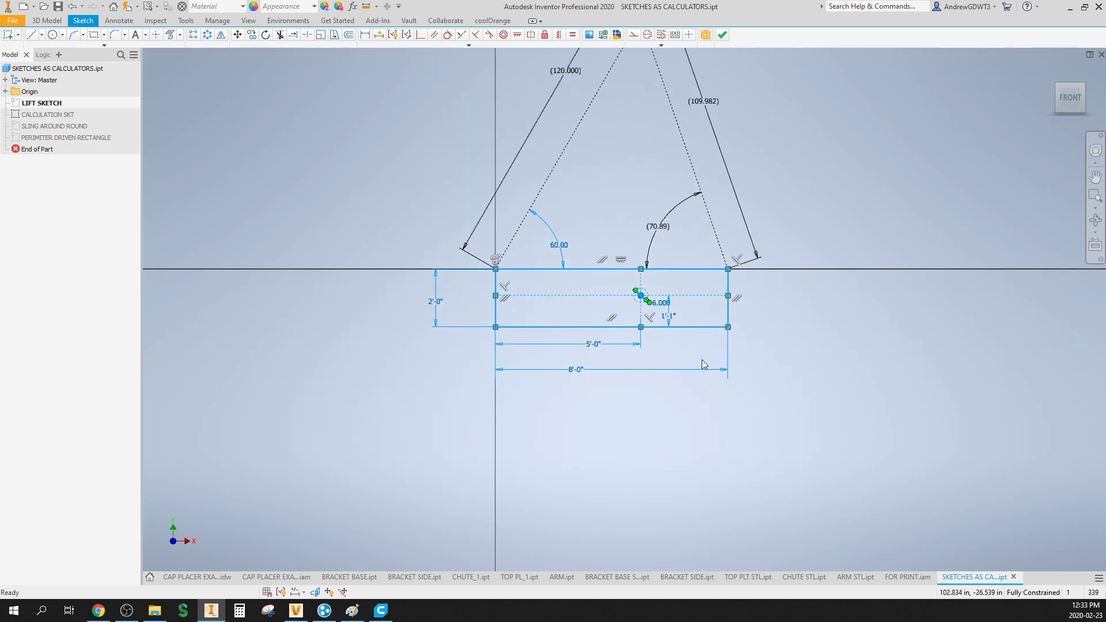
middle_click_drag(464, 315, 443, 335)
left_click(462, 326)
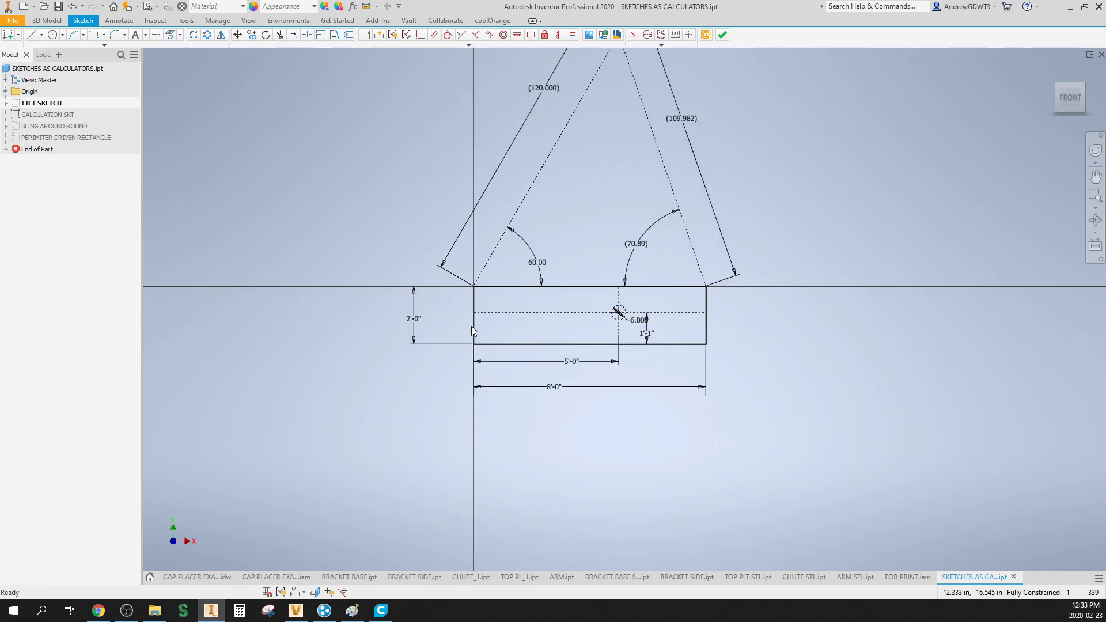
scroll(603, 325, "up", 3)
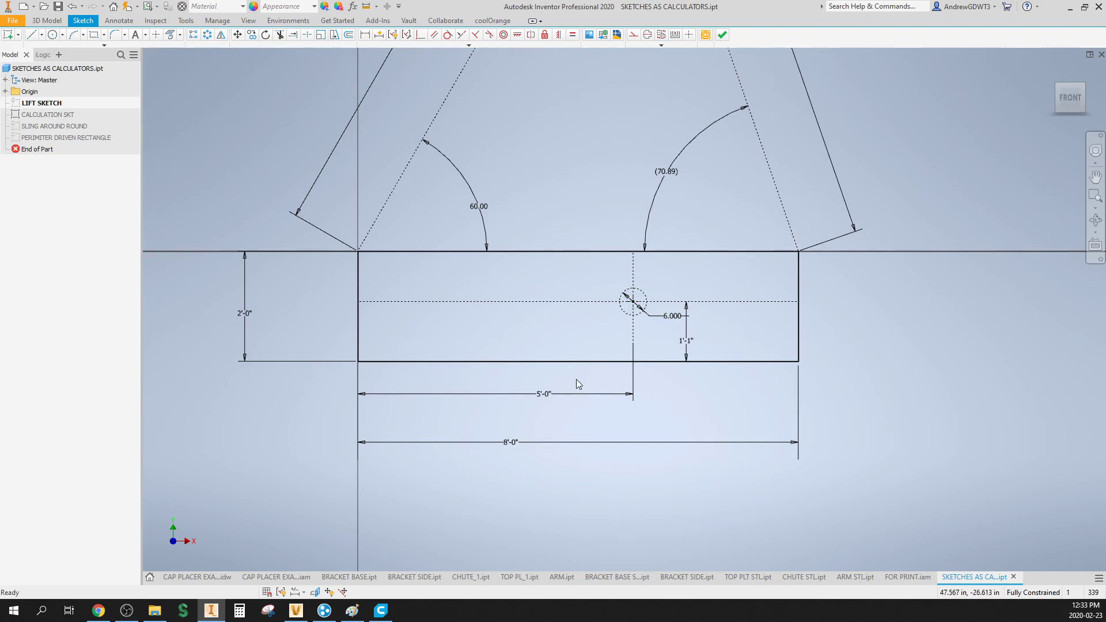
scroll(612, 394, "down", 3)
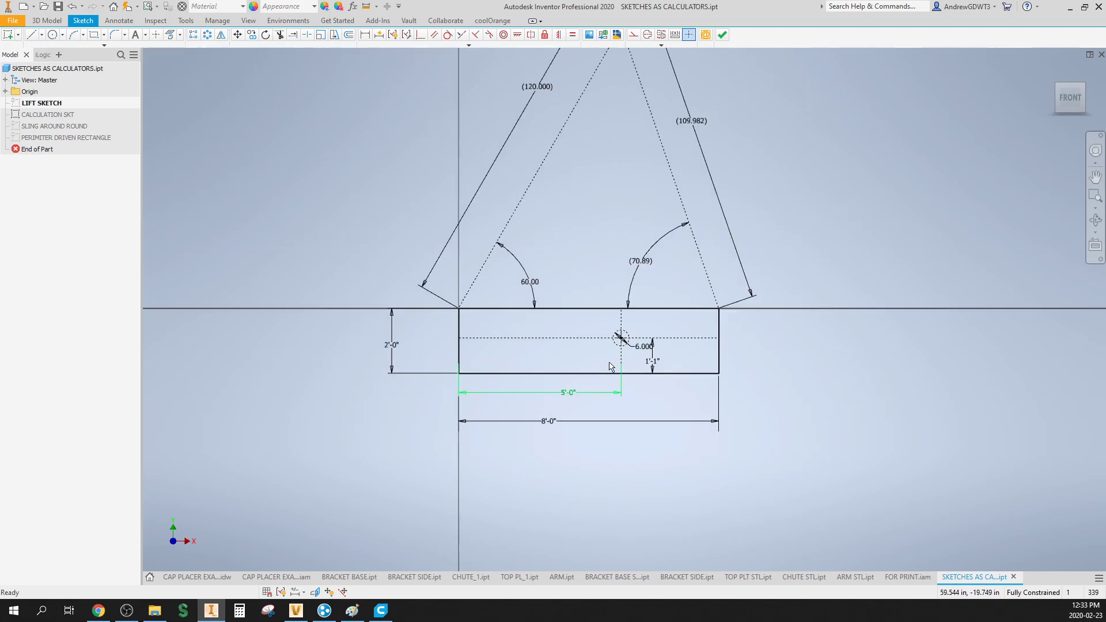
Step: Examine the sling lines' angles and lengths above the rectangle, then finish LIFT SKETCH
middle_click_drag(703, 340, 721, 444)
left_click_drag(591, 323, 574, 339)
left_click_drag(714, 260, 543, 237)
left_click(622, 300)
middle_click_drag(578, 398, 576, 343)
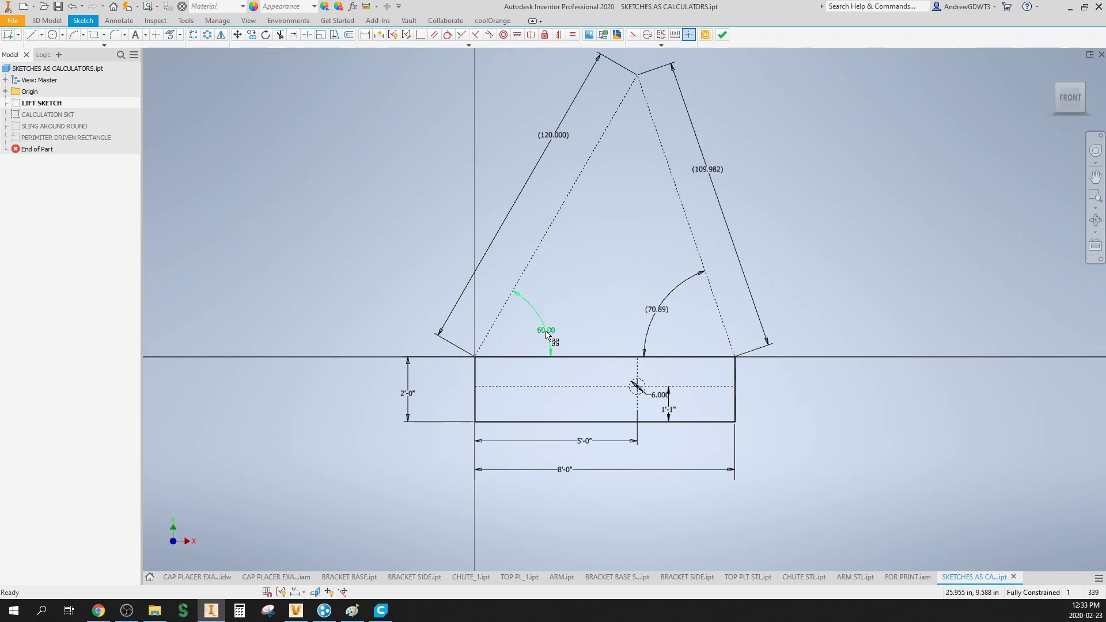
middle_click_drag(577, 228, 587, 266)
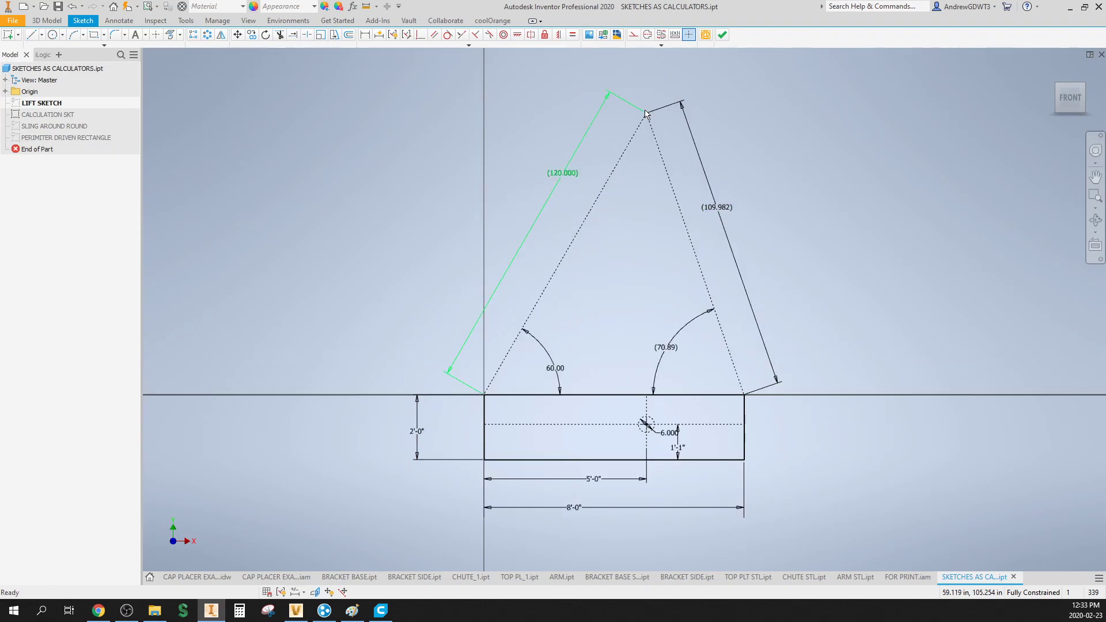
mouse_move(790, 311)
middle_mouse_down("shift")
mouse_move(957, 143)
mouse_move(1063, 96)
middle_mouse_up("shift")
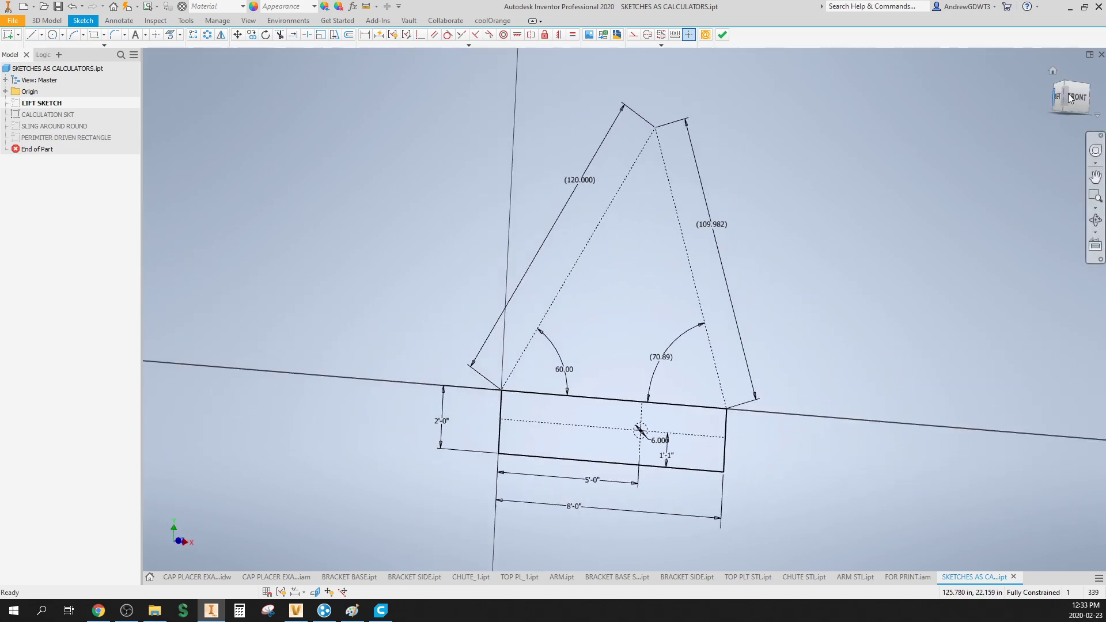
left_click_drag(1071, 97, 861, 170)
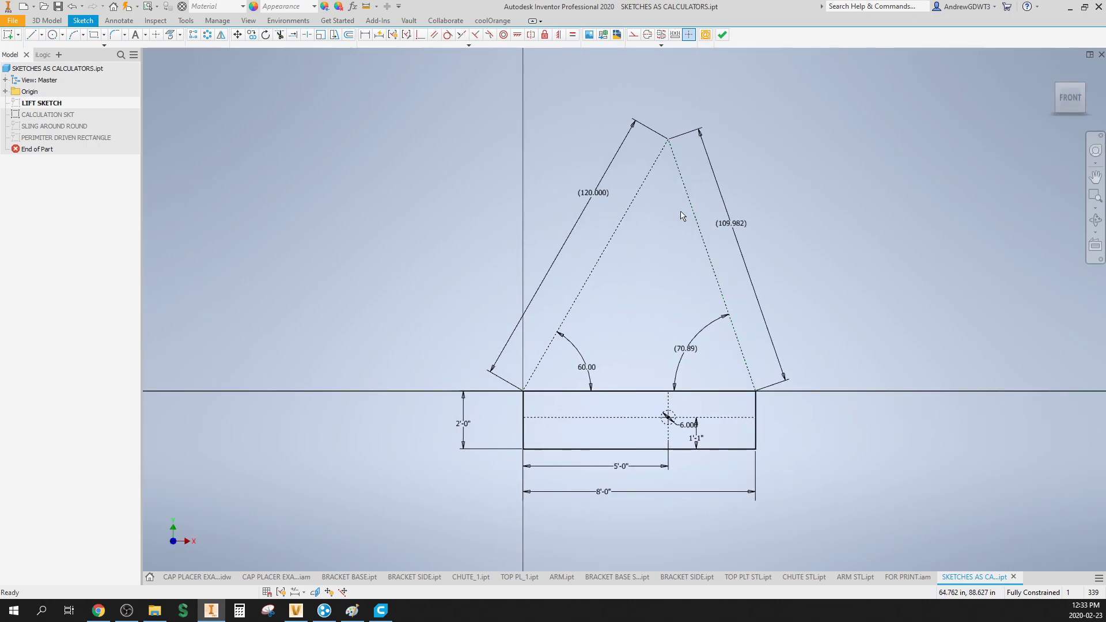
middle_click_drag(671, 333, 615, 312)
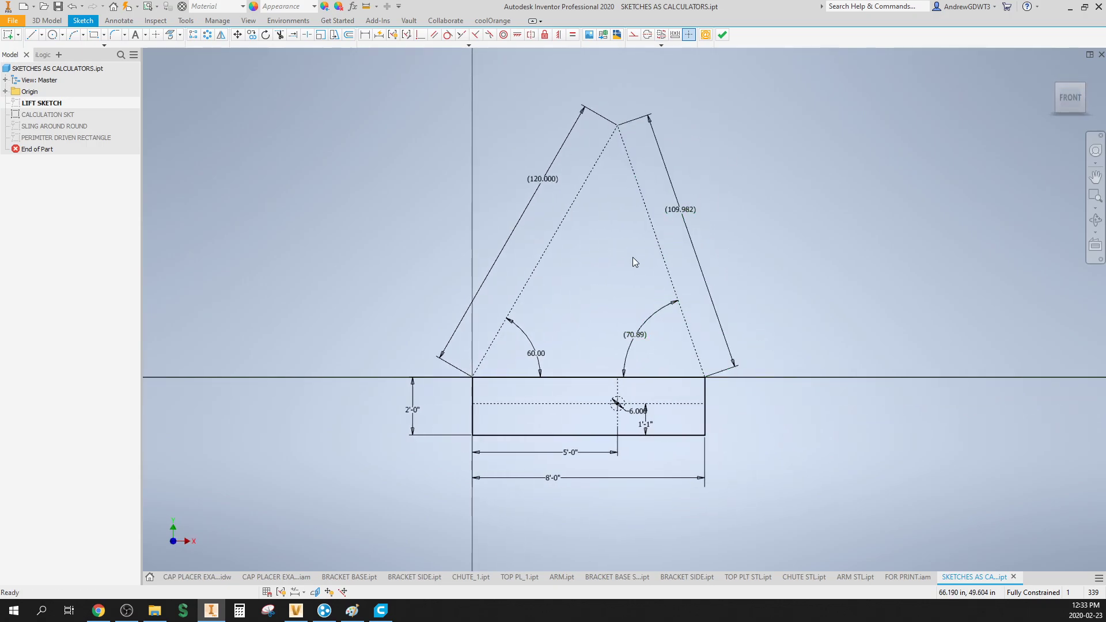
left_click(723, 36)
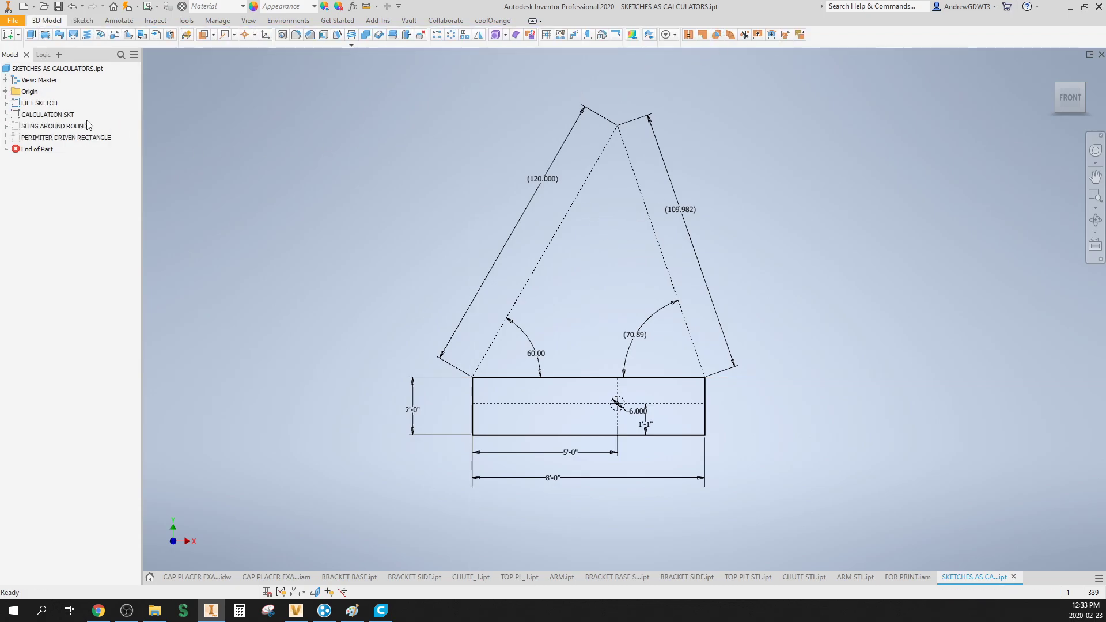
Step: Toggle the visibility of CALCULATION SKT and open that sketch for editing
right_click(55, 114)
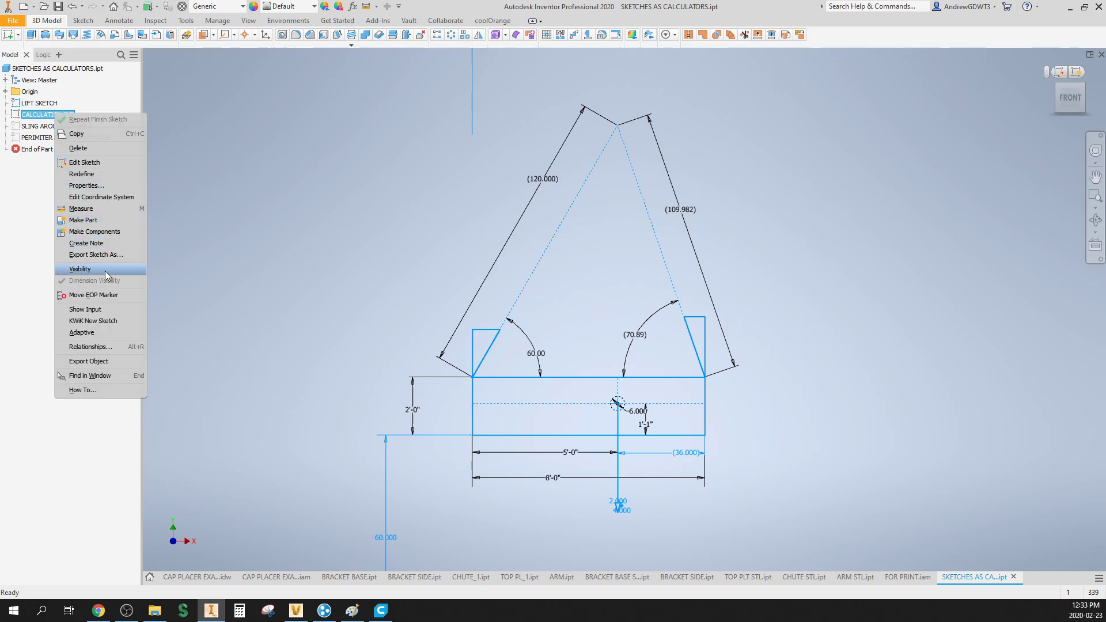
left_click(80, 269)
double_click(35, 114)
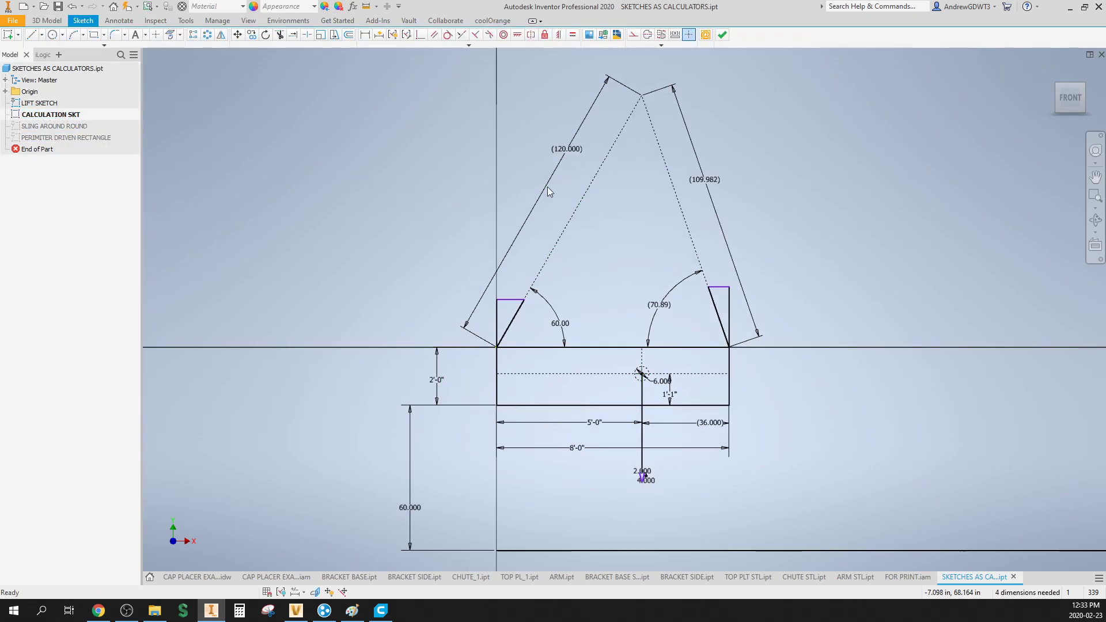
Step: Examine the small force triangles at the rectangle's two upper corners, including their horizontal and vertical legs
scroll(634, 266, "down", 1)
scroll(617, 260, "up", 2)
mouse_move(617, 252)
middle_mouse_down()
mouse_move(606, 188)
mouse_move(552, 257)
mouse_move(573, 240)
middle_mouse_up()
scroll(588, 213, "down", 2)
scroll(552, 257, "up", 3)
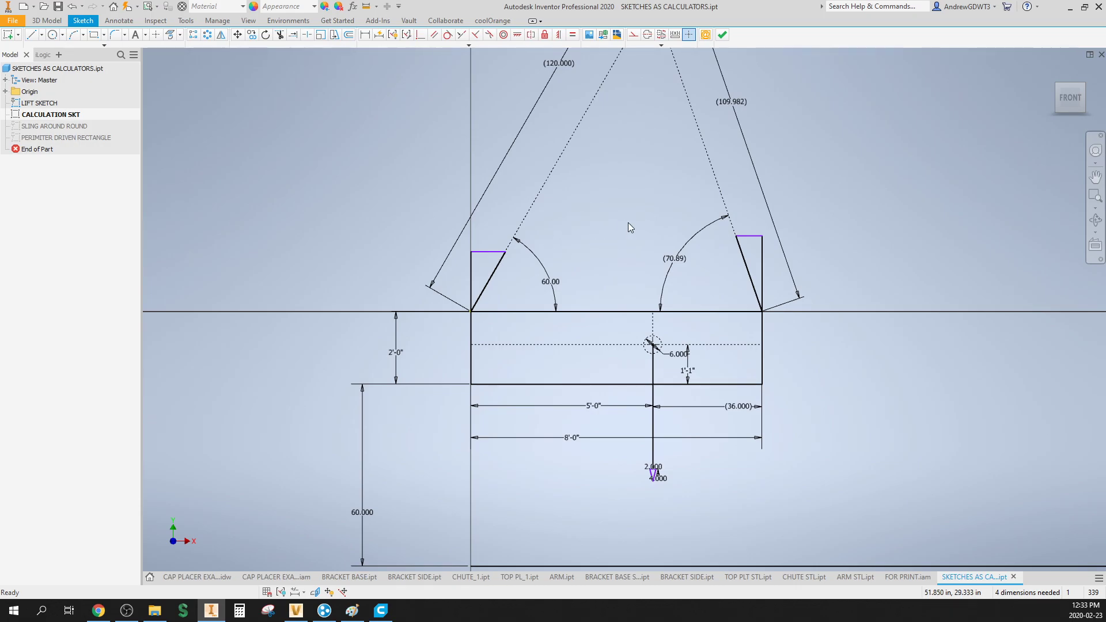
scroll(621, 217, "down", 2)
middle_click_drag(620, 208, 547, 232)
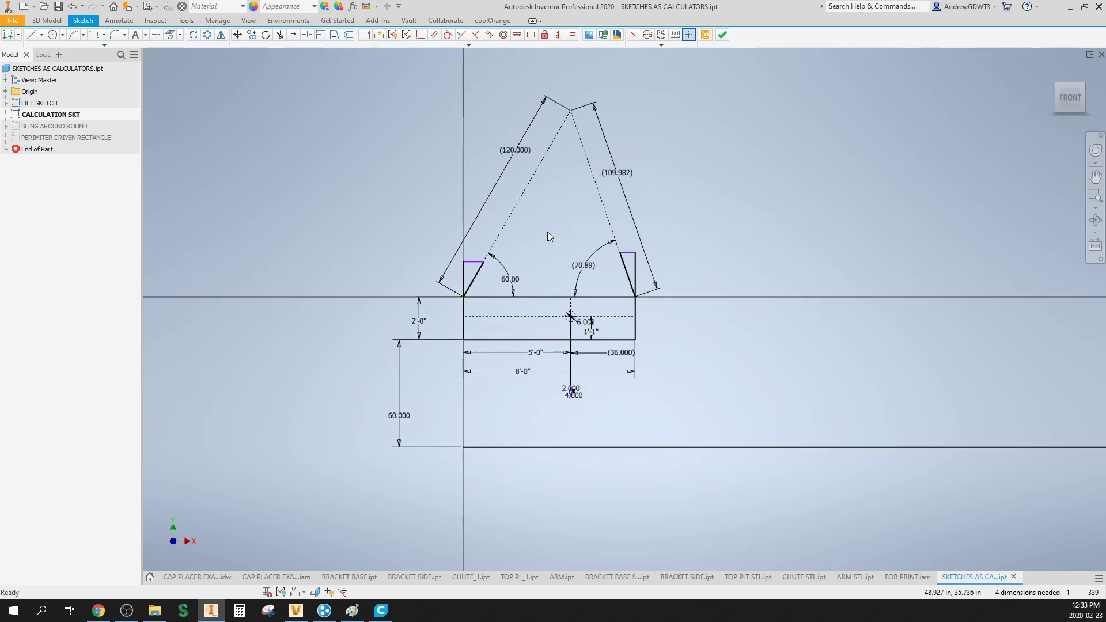
scroll(476, 246, "up", 2)
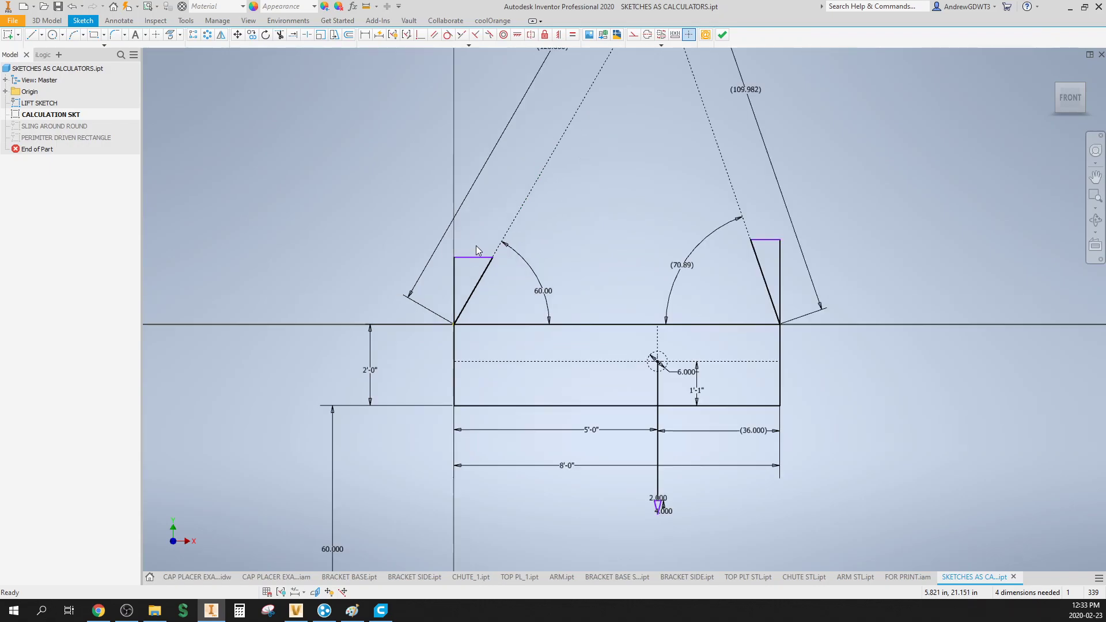
left_click(491, 257)
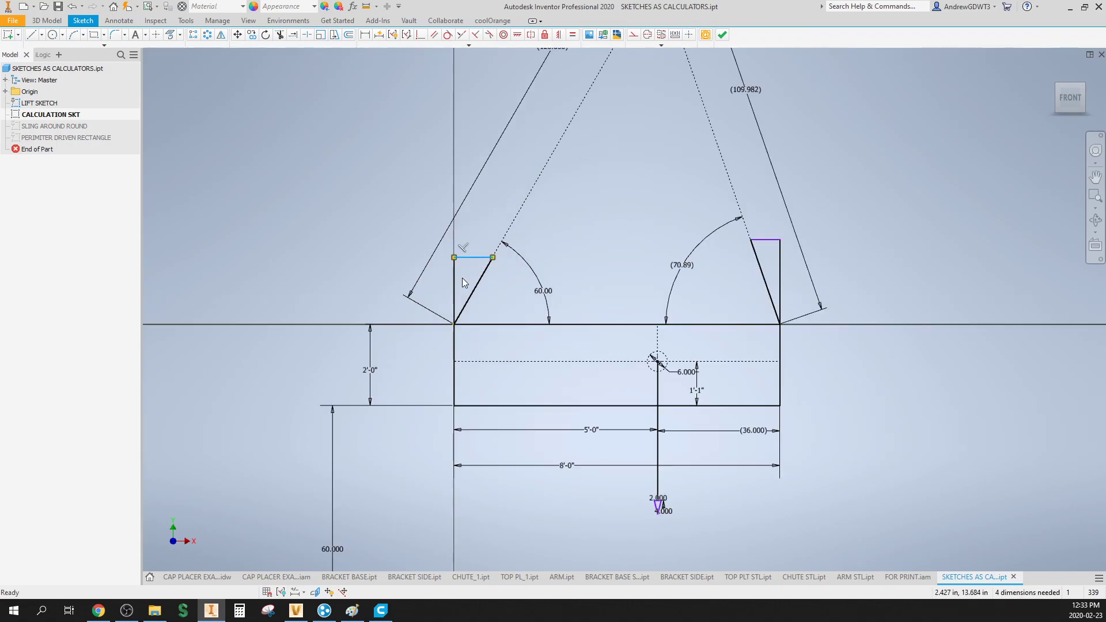
key("Escape")
left_click(766, 239)
key("Escape")
middle_click_drag(566, 244, 569, 209)
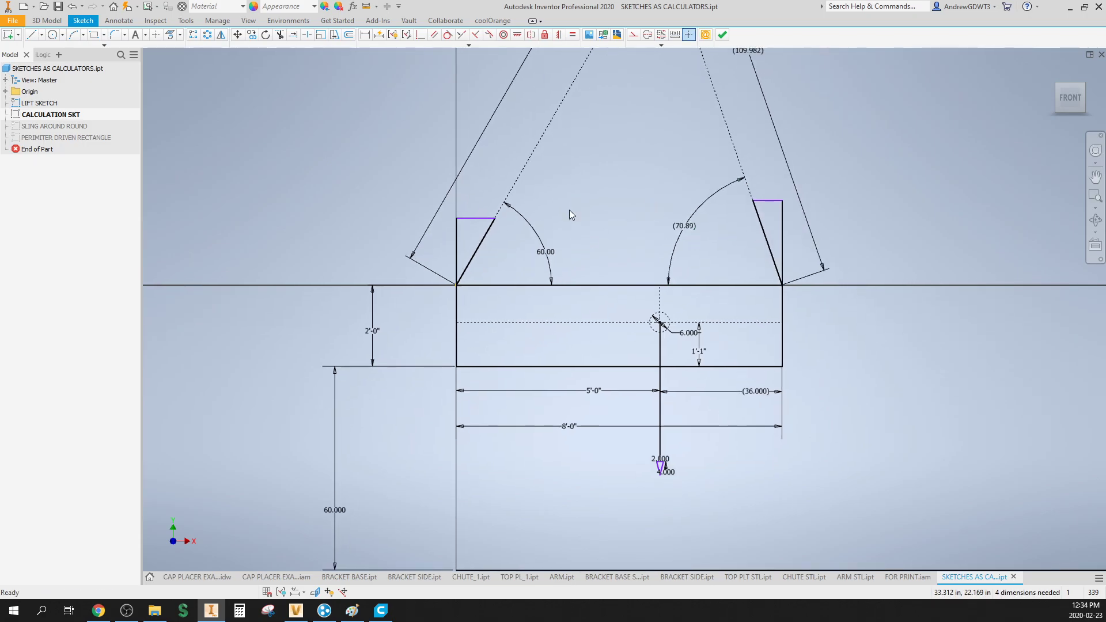
left_click(457, 248)
key("Escape")
Step: Examine the long horizontal load line below the rectangle and its overall length dimension
scroll(600, 192, "down", 5)
scroll(634, 187, "down", 6)
middle_click_drag(652, 183, 513, 277)
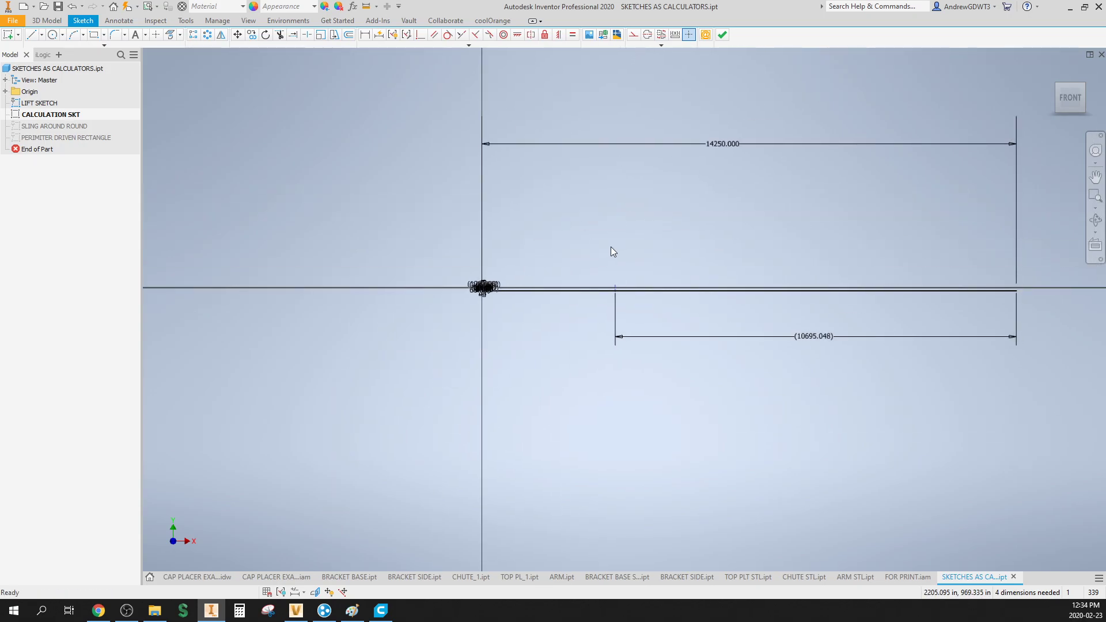
middle_click_drag(649, 271, 702, 258)
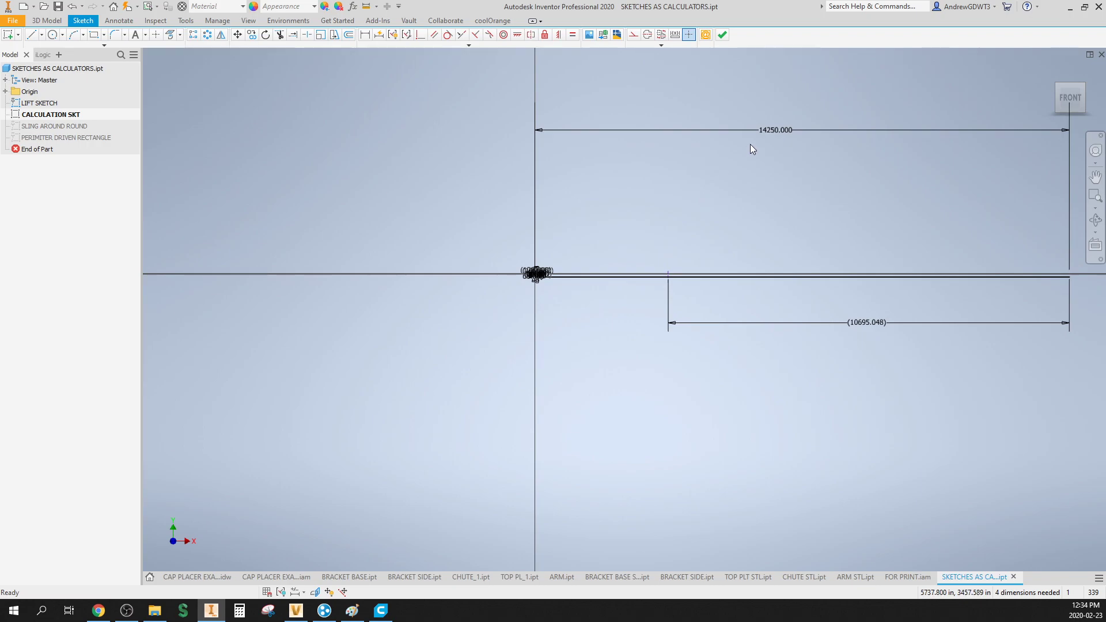
left_click(777, 141)
middle_click_drag(736, 168, 714, 181)
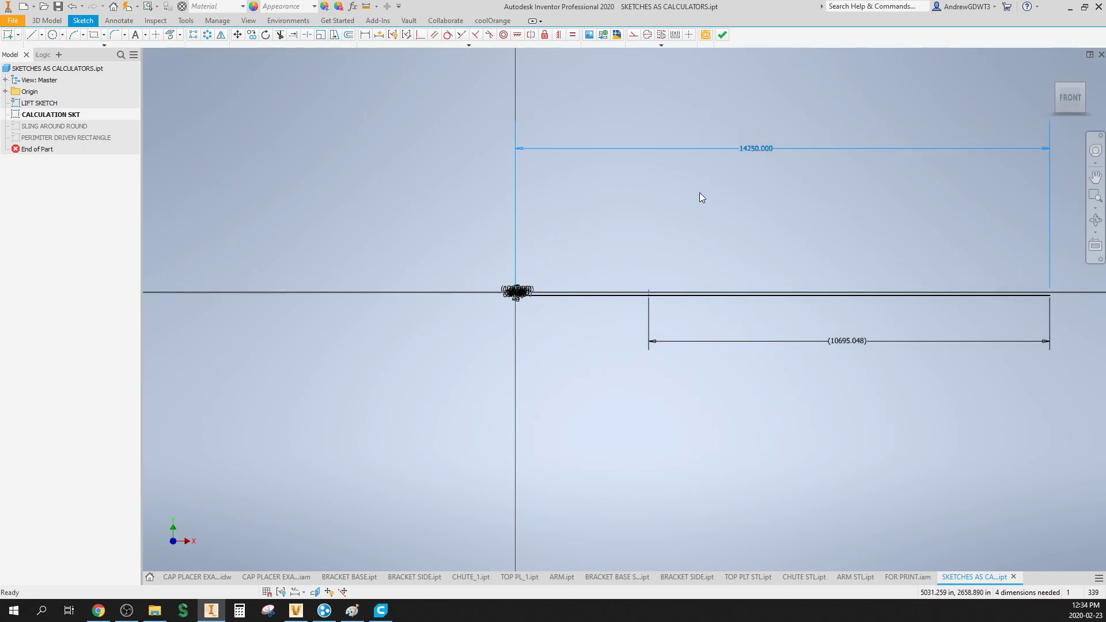
left_click(720, 179)
Step: Examine the rectangle's lifting corners against the downward load arrow and its horizontal distances to both ends
scroll(589, 276, "up", 5)
mouse_move(548, 278)
middle_mouse_down()
mouse_move(691, 271)
mouse_move(560, 254)
mouse_move(458, 281)
middle_mouse_up()
scroll(458, 259, "up", 8)
scroll(547, 247, "down", 2)
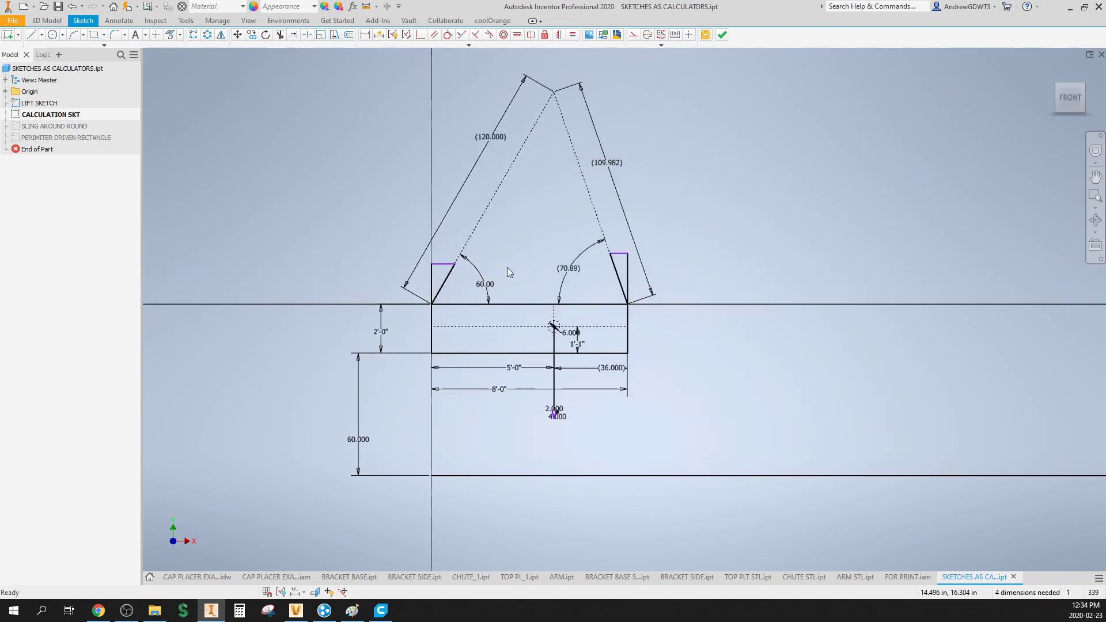
left_click(689, 35)
scroll(605, 303, "up", 4)
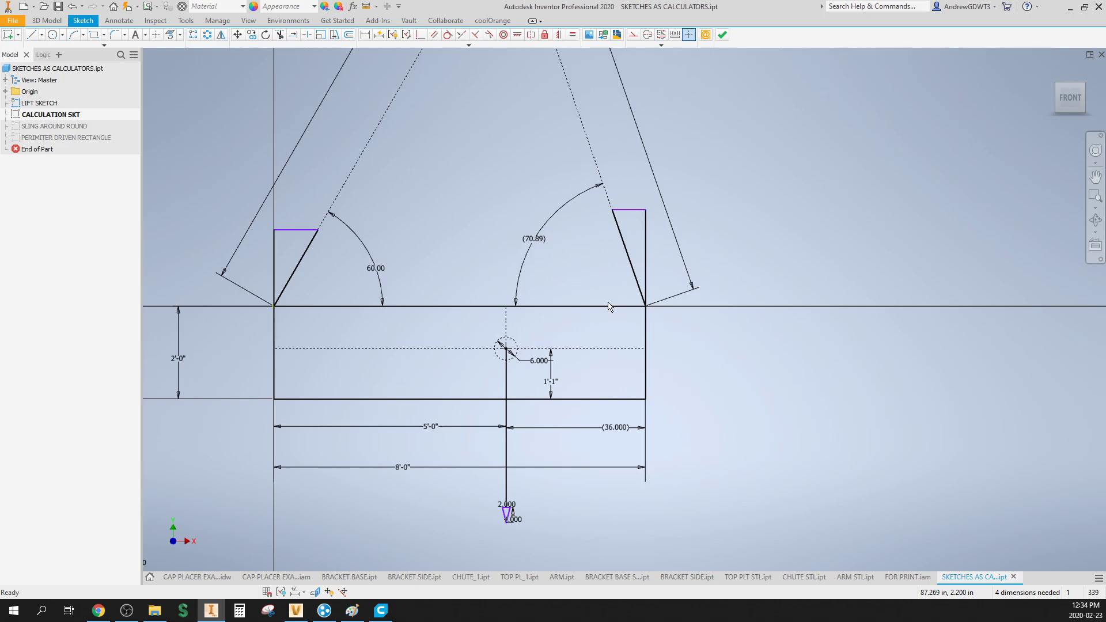
left_click_drag(582, 301, 663, 282)
middle_click_drag(626, 271, 694, 234)
scroll(694, 234, "down", 3)
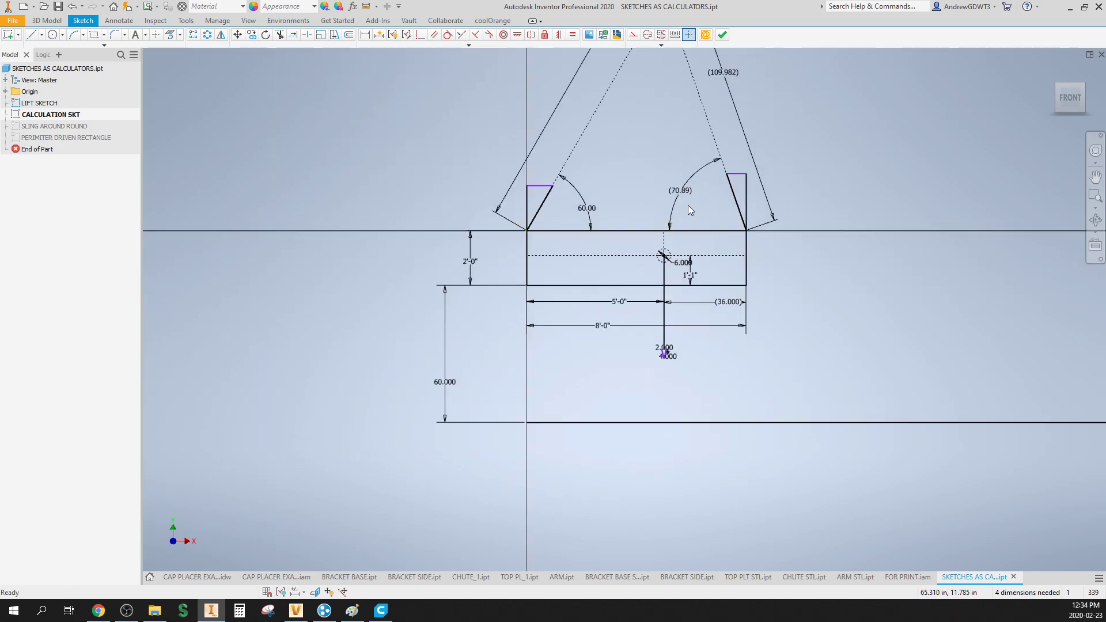
scroll(689, 207, "up", 4)
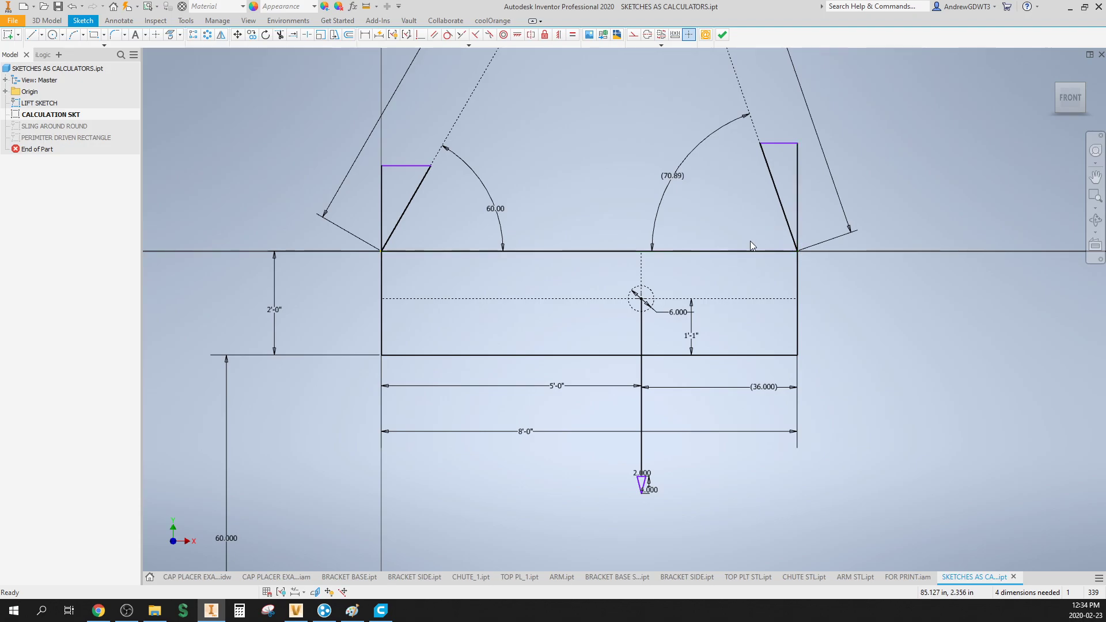
scroll(749, 240, "down", 3)
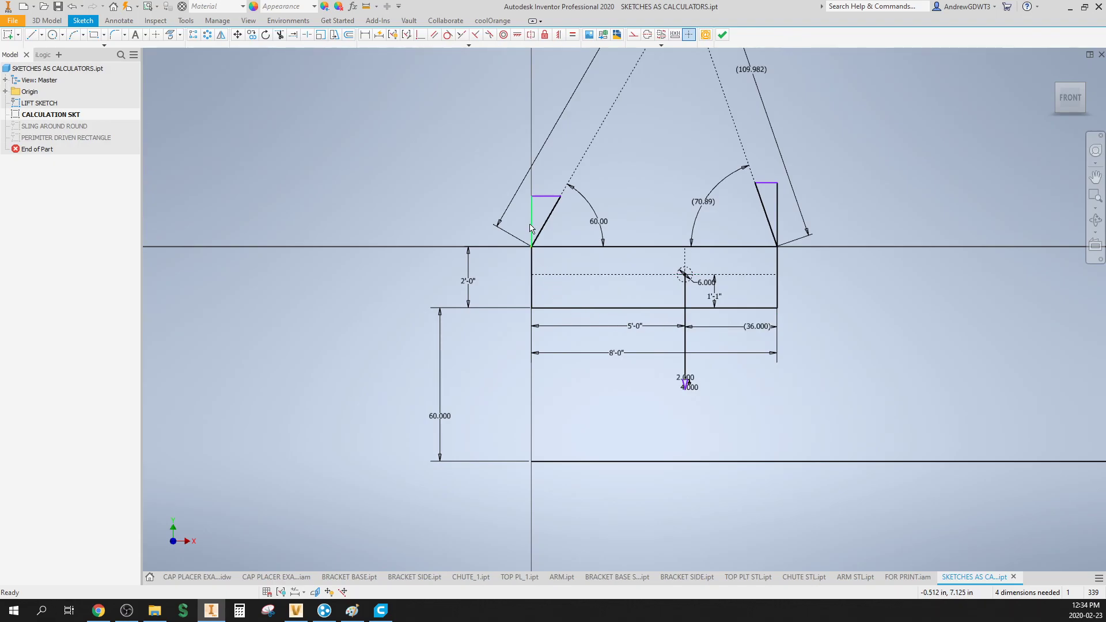
Step: Add a horizontal dimension below the long load line, from its start to its intermediate division point
scroll(620, 345, "down", 10)
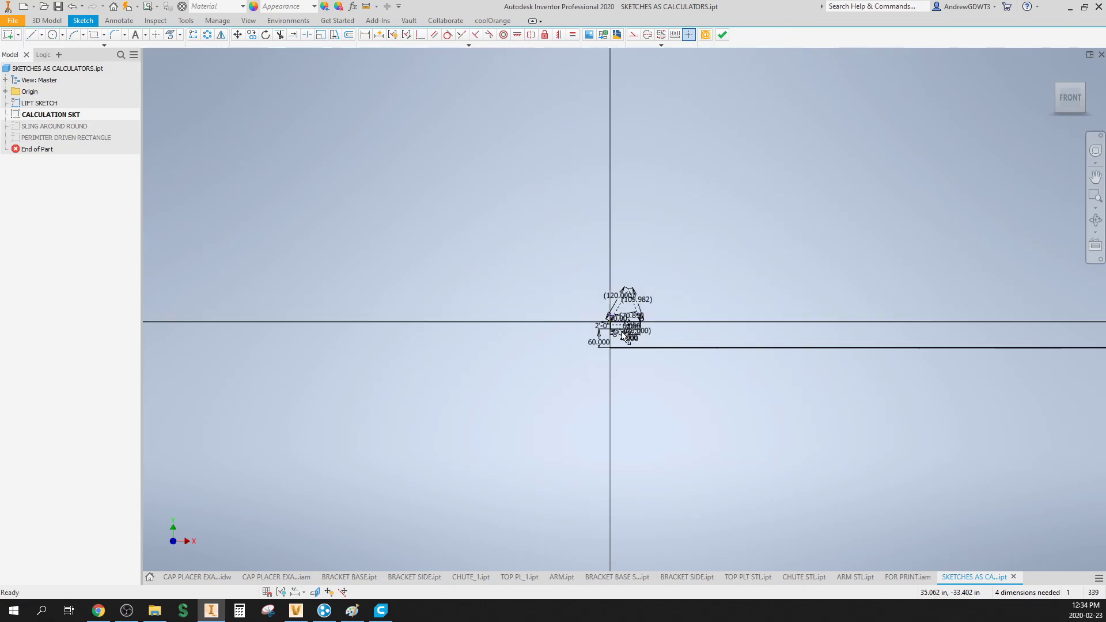
key("d")
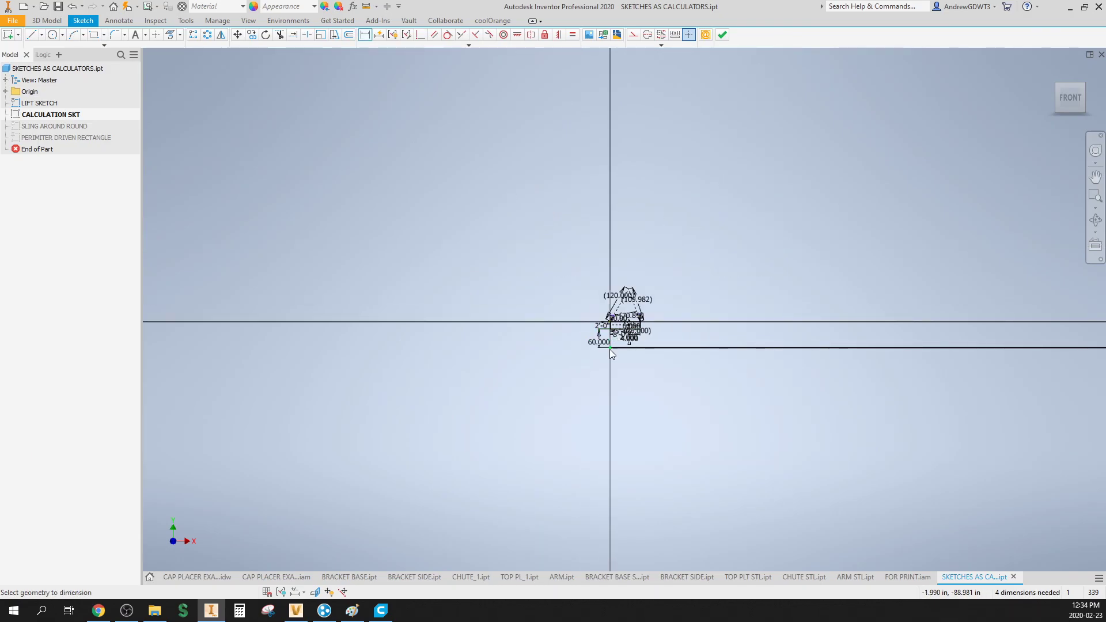
scroll(612, 353, "down", 4)
left_click(810, 349)
scroll(694, 381, "up", 5)
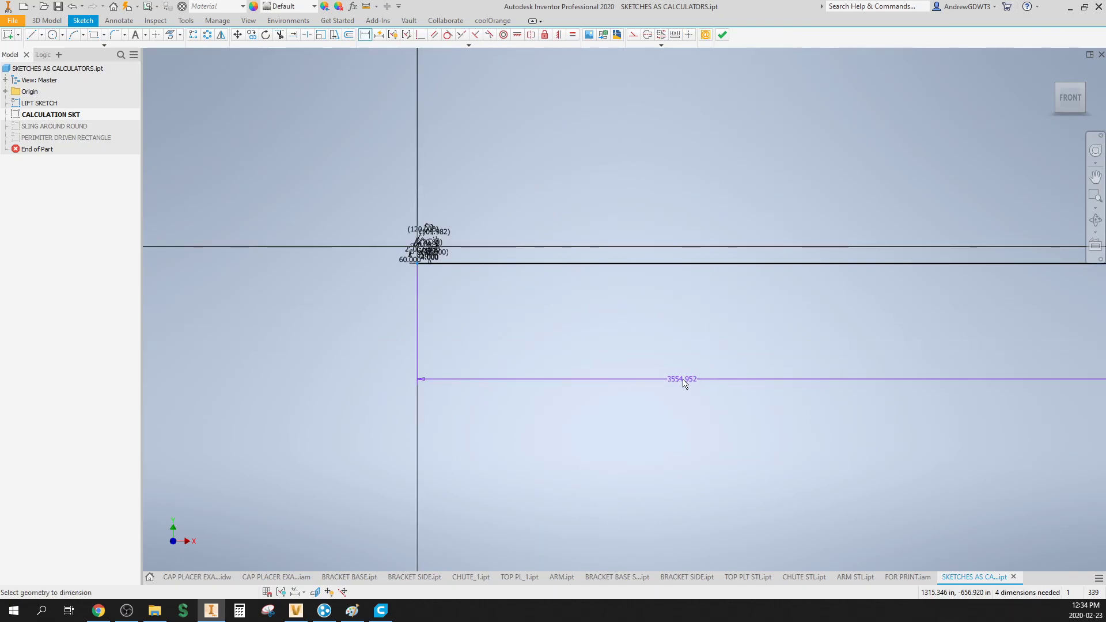
left_click(684, 383)
Step: Set the new dimension to (d8*d59)/d1, referencing the 14250 load length, the 36 offset and the 8'-0" width
type("(")
scroll(378, 231, "up", 2)
scroll(461, 231, "down", 8)
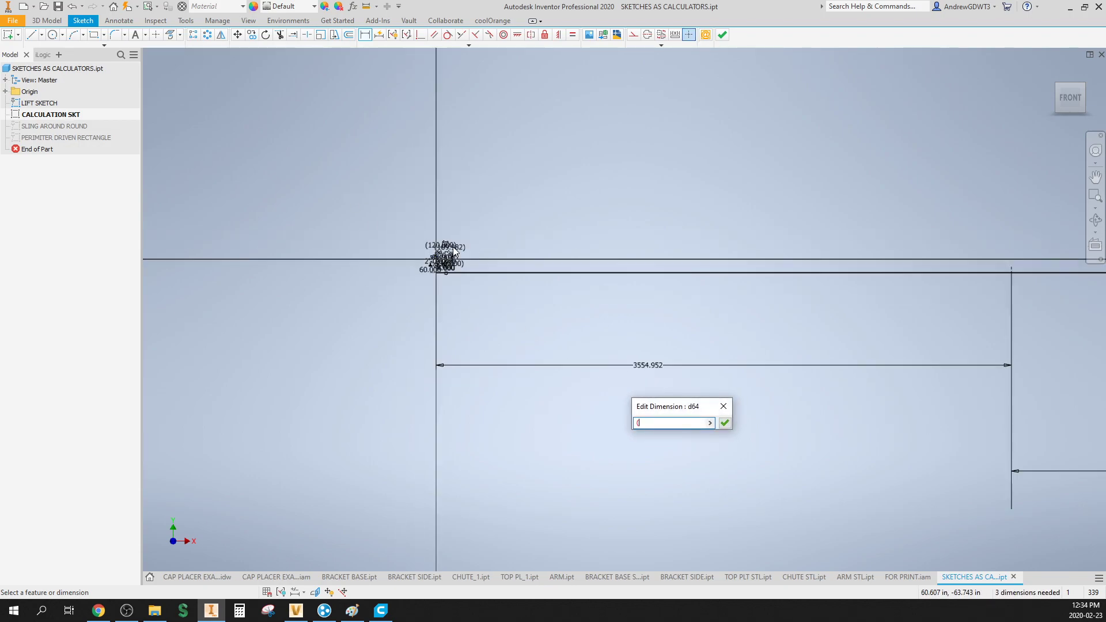
mouse_move(531, 165)
middle_mouse_down()
mouse_move(507, 258)
mouse_move(514, 251)
middle_mouse_up()
left_click(542, 181)
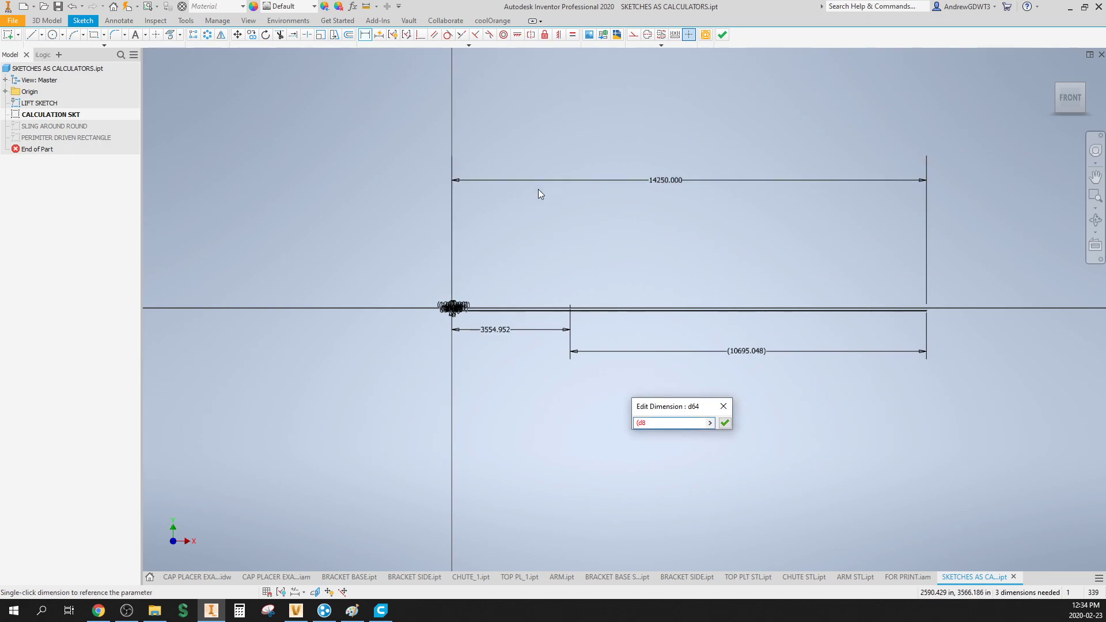
type("*")
scroll(478, 342, "down", 5)
scroll(529, 257, "up", 5)
left_click(516, 304)
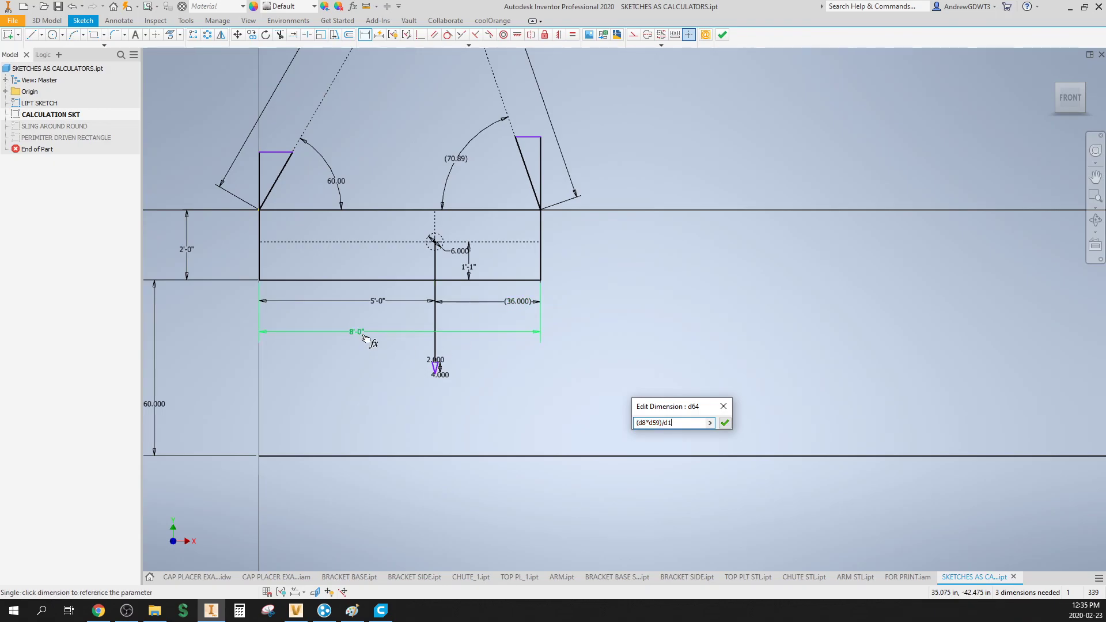
key("Return")
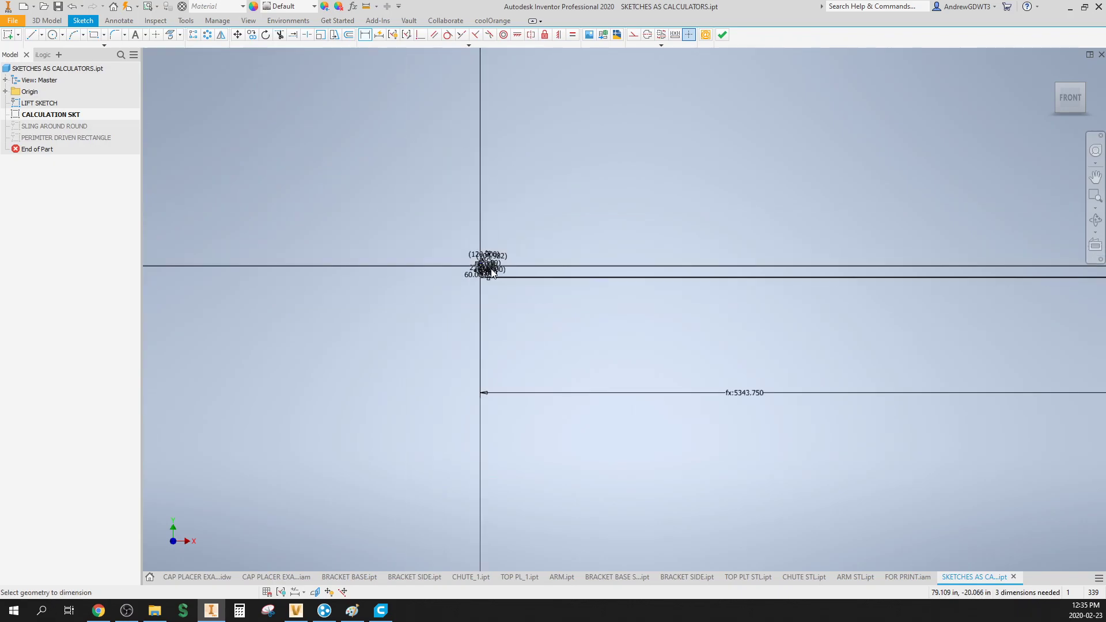
Step: Review the formula of the load line's new segment dimension against the lift geometry, leaving it unedited
double_click(743, 392)
scroll(737, 390, "down", 3)
scroll(664, 357, "up", 5)
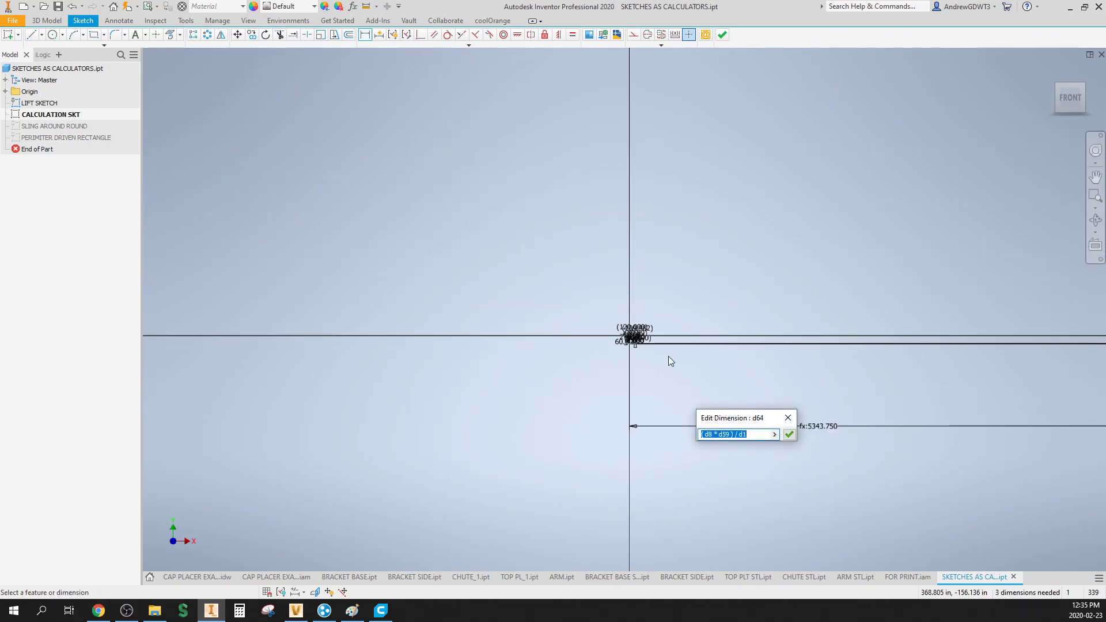
scroll(579, 308, "up", 5)
key("Escape")
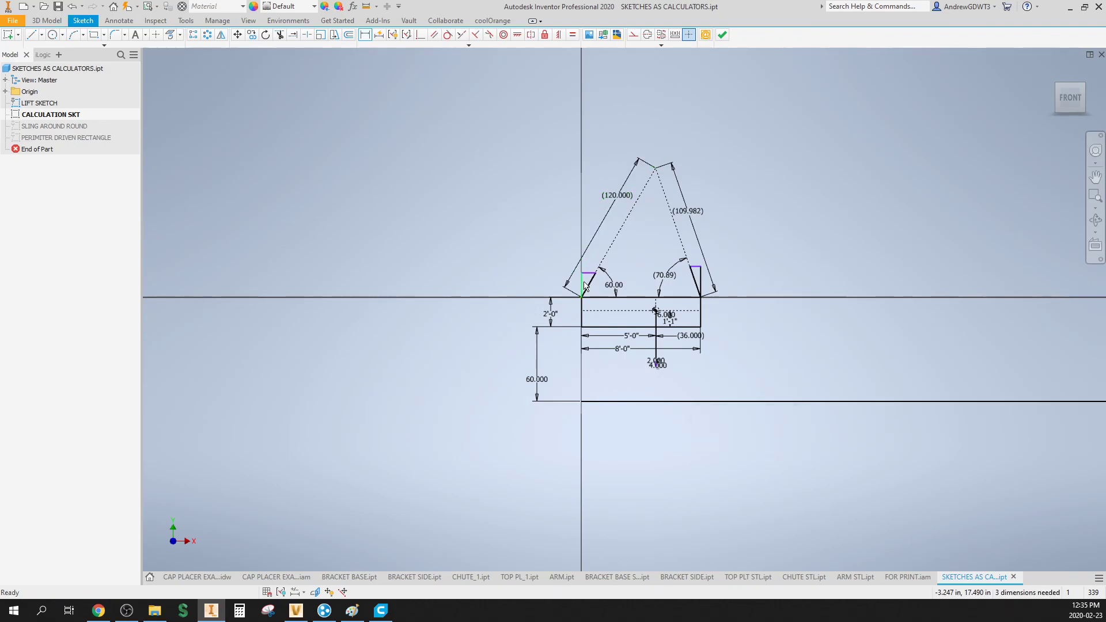
Step: Dimension the vertical shaft of the downward load arrow and set it to the 14250 load length divided by 1000
scroll(654, 307, "up", 5)
key("d")
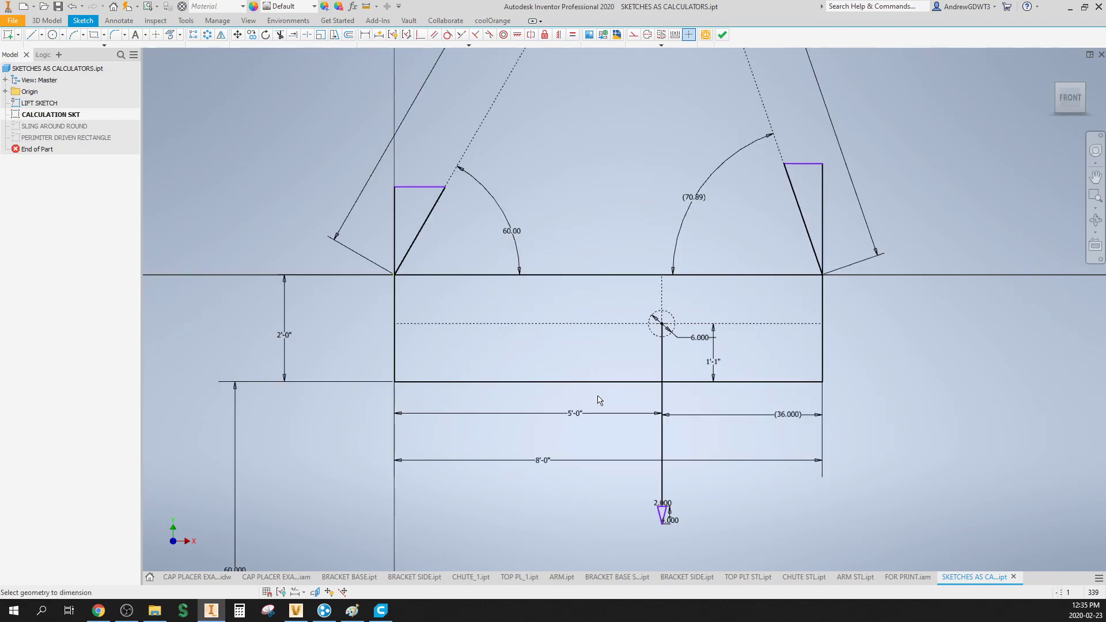
left_click(663, 447)
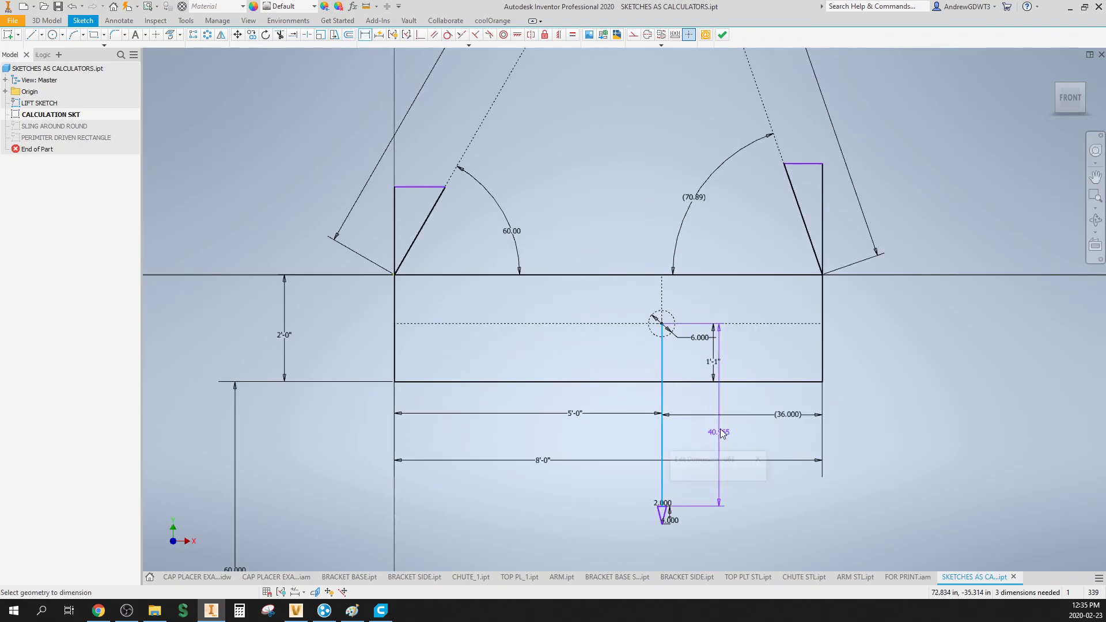
left_click(701, 440)
scroll(701, 440, "down", 6)
scroll(847, 287, "down", 2)
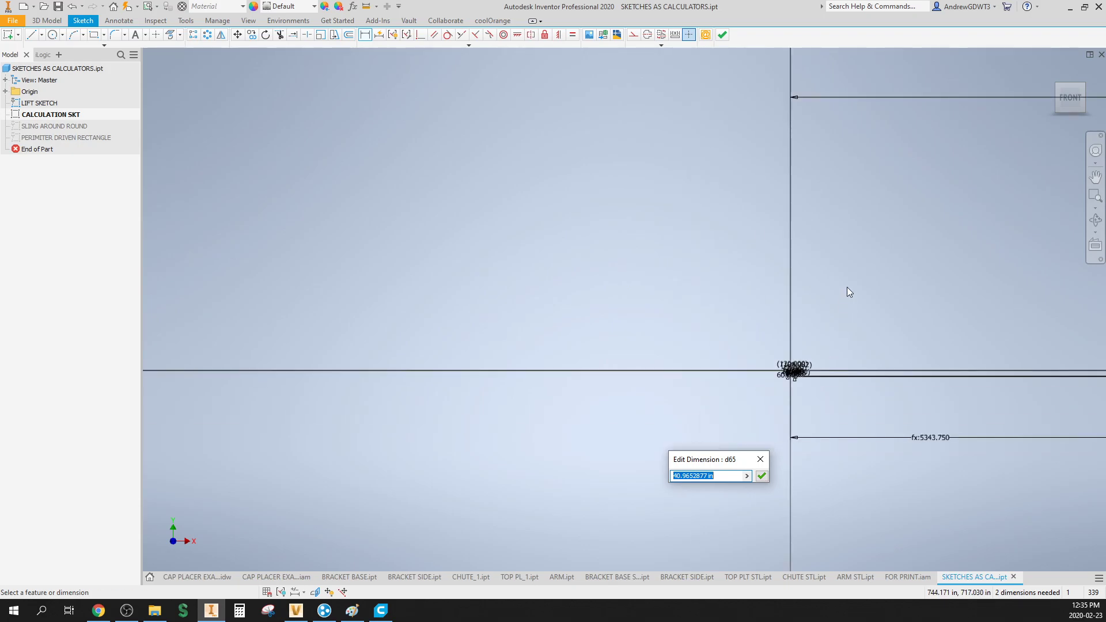
left_click(894, 104)
key("Return")
Step: Dimension the left force triangle's vertical side and set it to d64/1000, referencing the load line's first segment
scroll(797, 364, "up", 5)
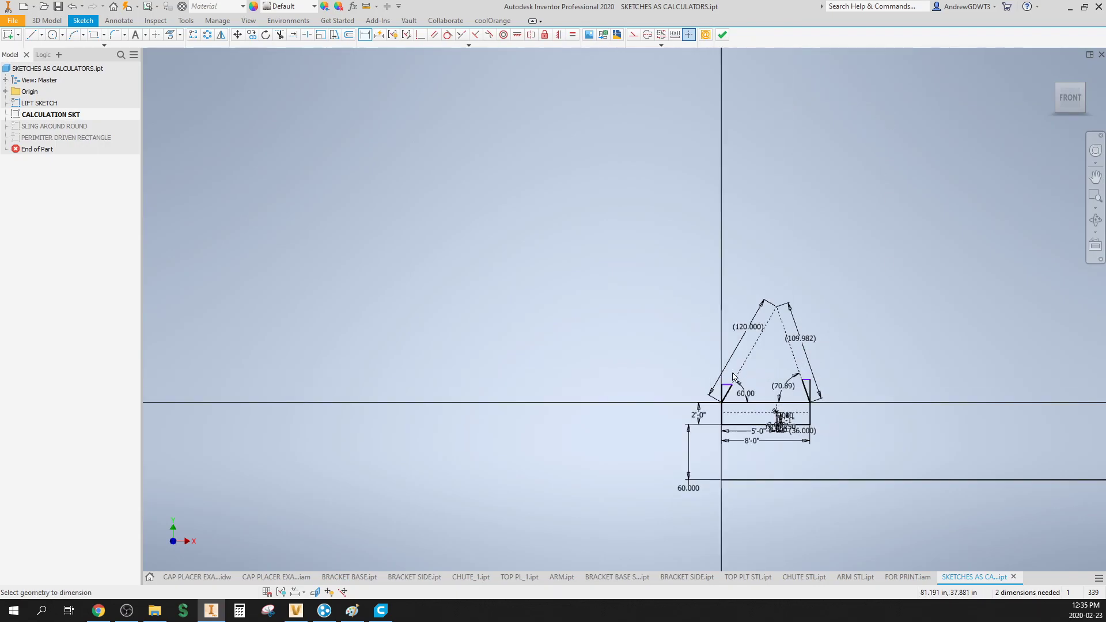
scroll(702, 402, "up", 3)
left_click(699, 390)
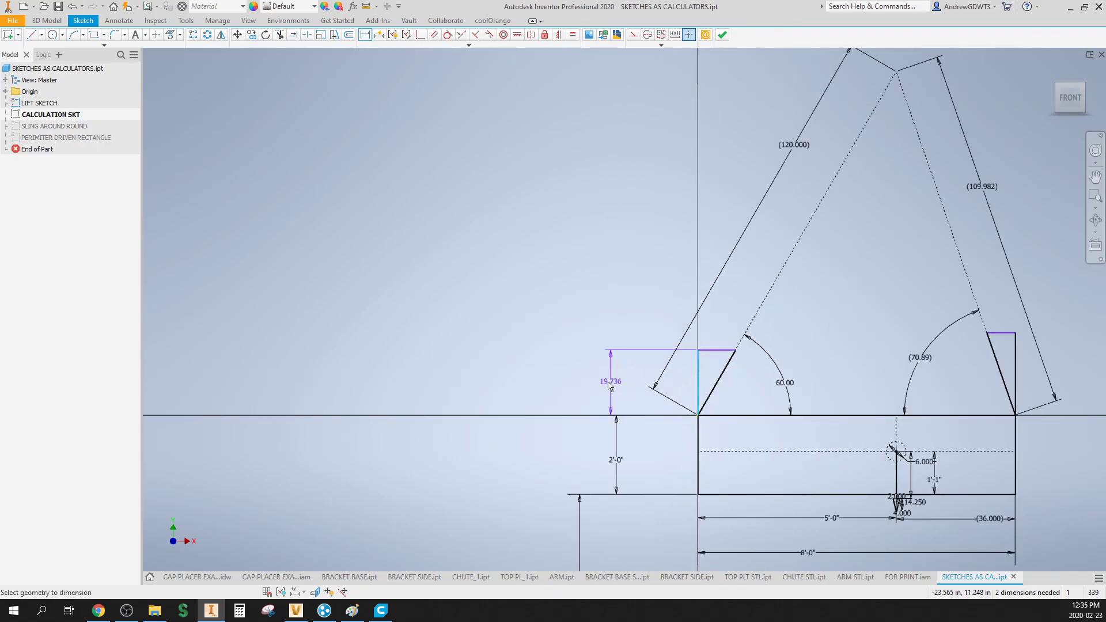
left_click(613, 386)
scroll(613, 386, "down", 3)
left_click(812, 410)
type("/")
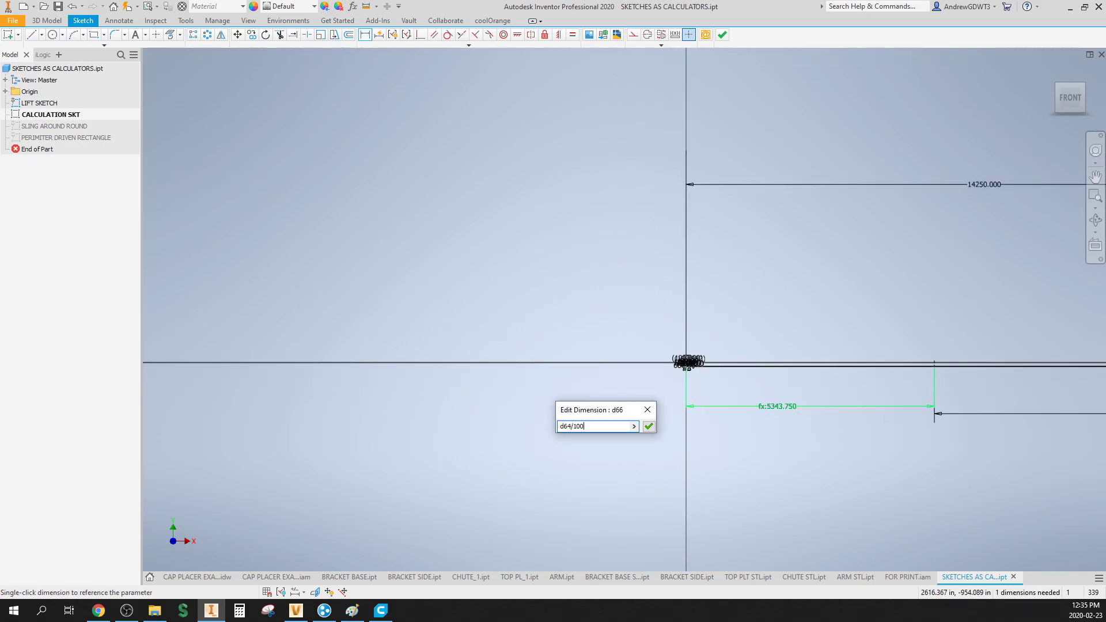
type("100")
key("Return")
Step: Dimension the right force triangle's vertical side and set it to d52/1000, referencing the load line's remaining segment
scroll(719, 368, "down", 3)
left_click(710, 368)
left_click(775, 368)
scroll(814, 326, "up", 5)
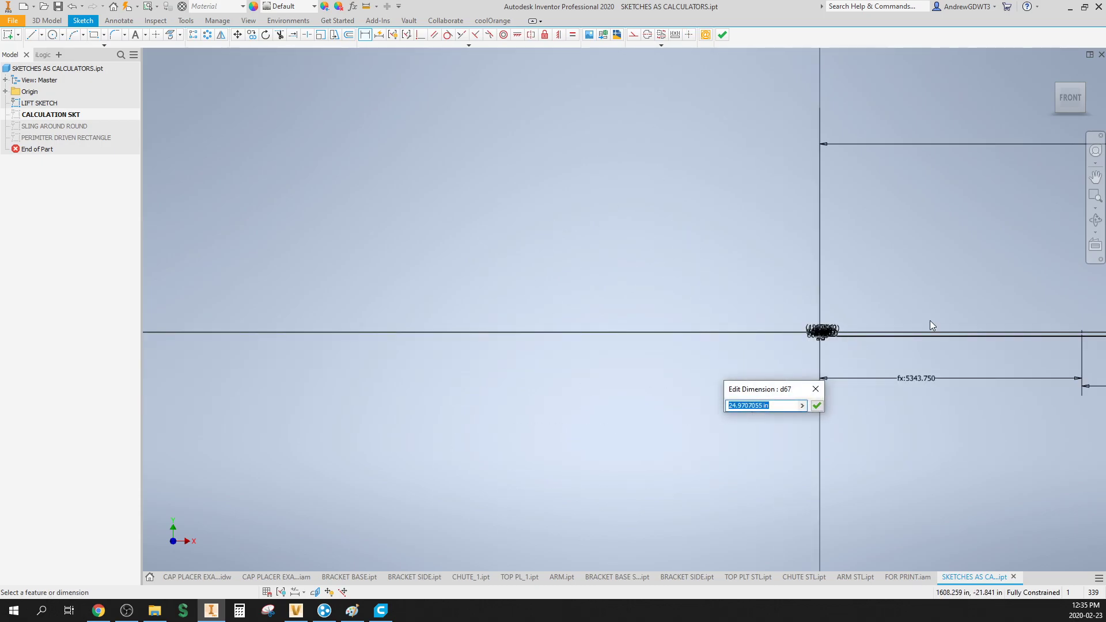
middle_click_drag(928, 326, 721, 335)
left_click(950, 407)
type("/1000")
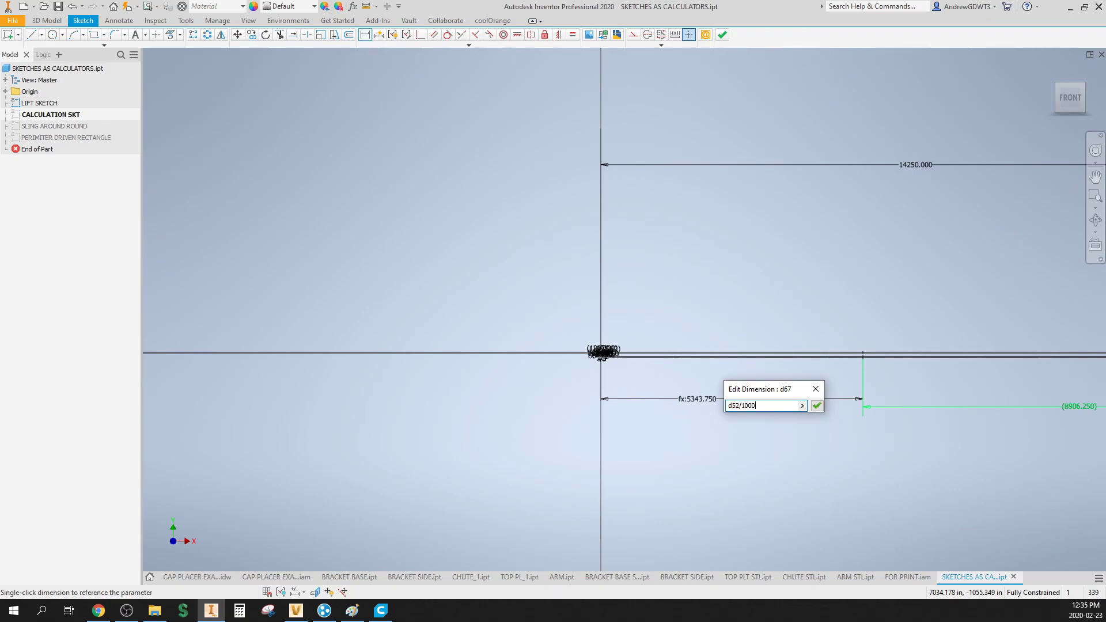
key("Return")
Step: Examine the scaled vertical force sides at both lifting corners against the load arrow and the sling angles
scroll(594, 360, "up", 10)
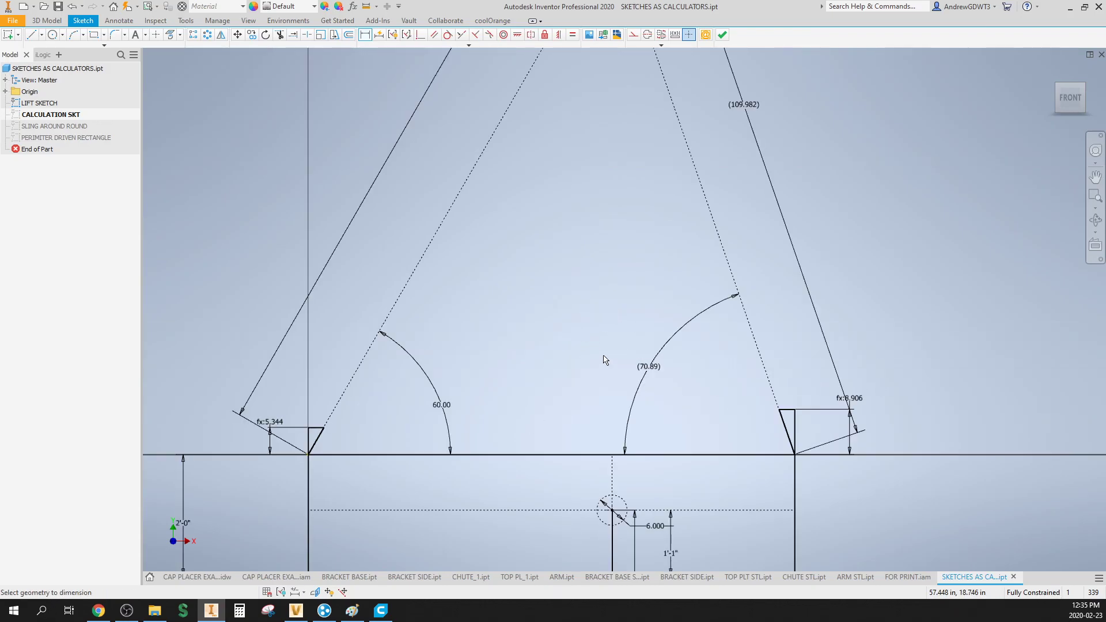
mouse_move(604, 344)
middle_mouse_down()
mouse_move(596, 247)
mouse_move(656, 232)
middle_mouse_up()
scroll(598, 243, "down", 3)
scroll(595, 245, "up", 4)
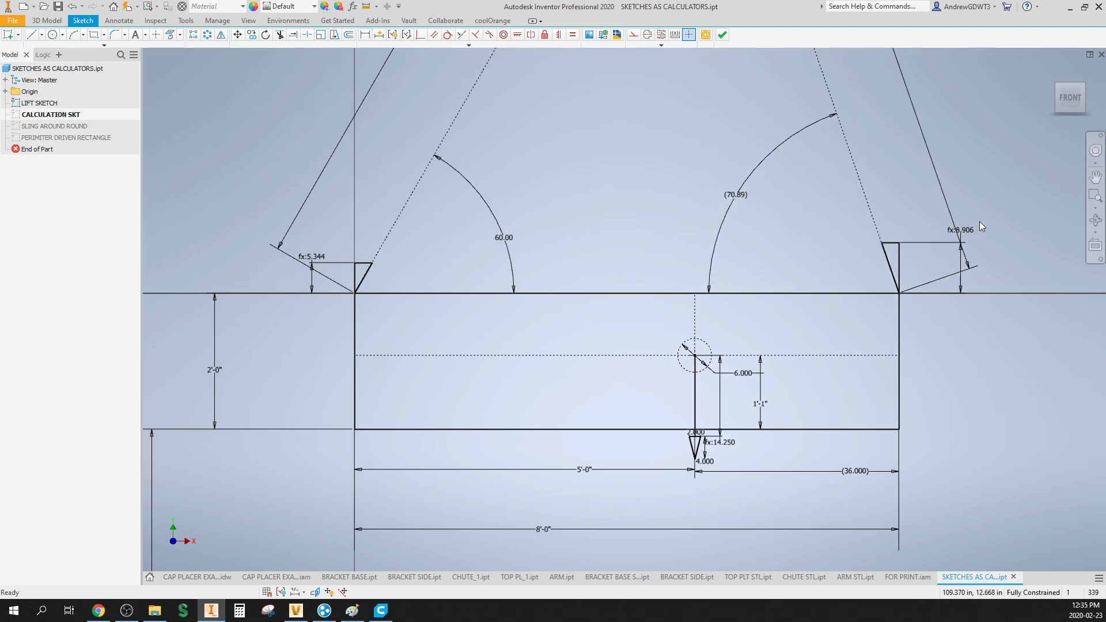
scroll(882, 223, "down", 2)
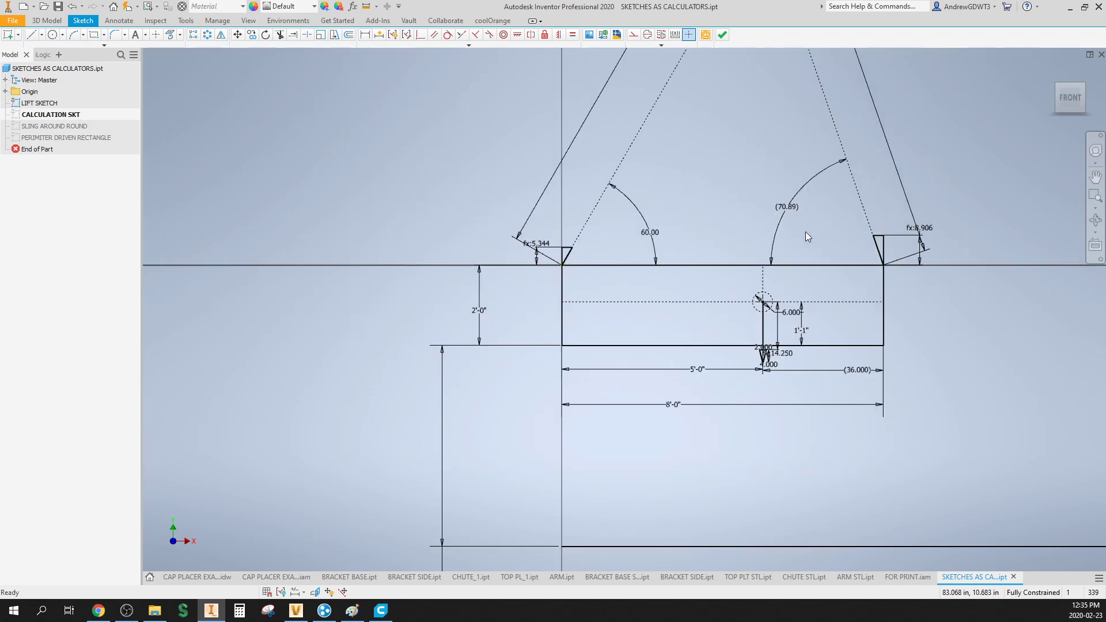
middle_click_drag(805, 232, 749, 266)
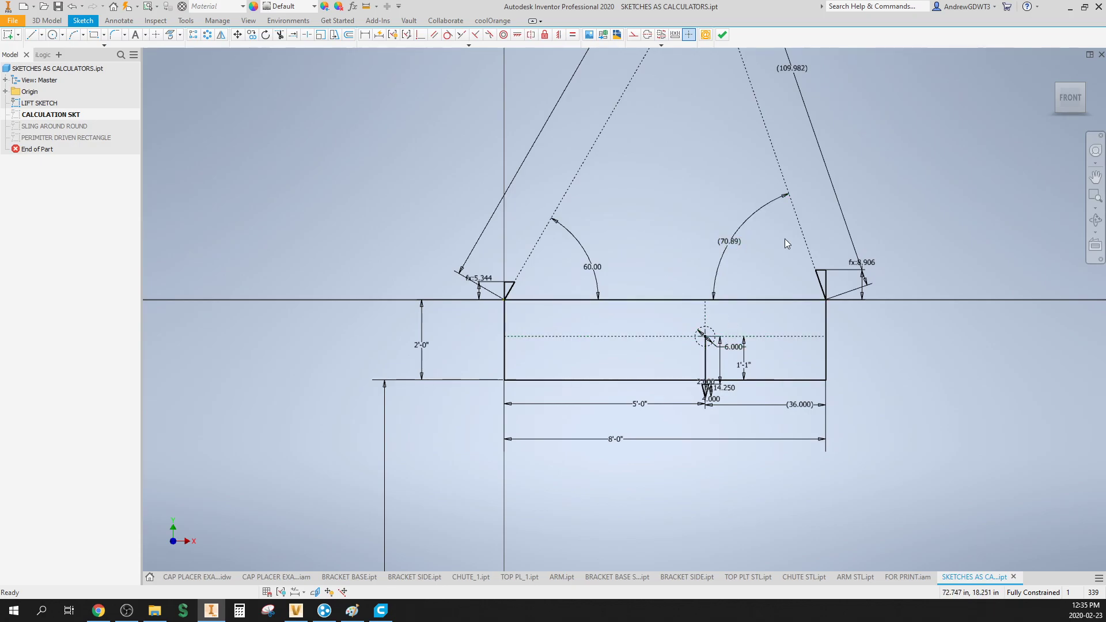
scroll(835, 279, "up", 3)
scroll(775, 248, "down", 2)
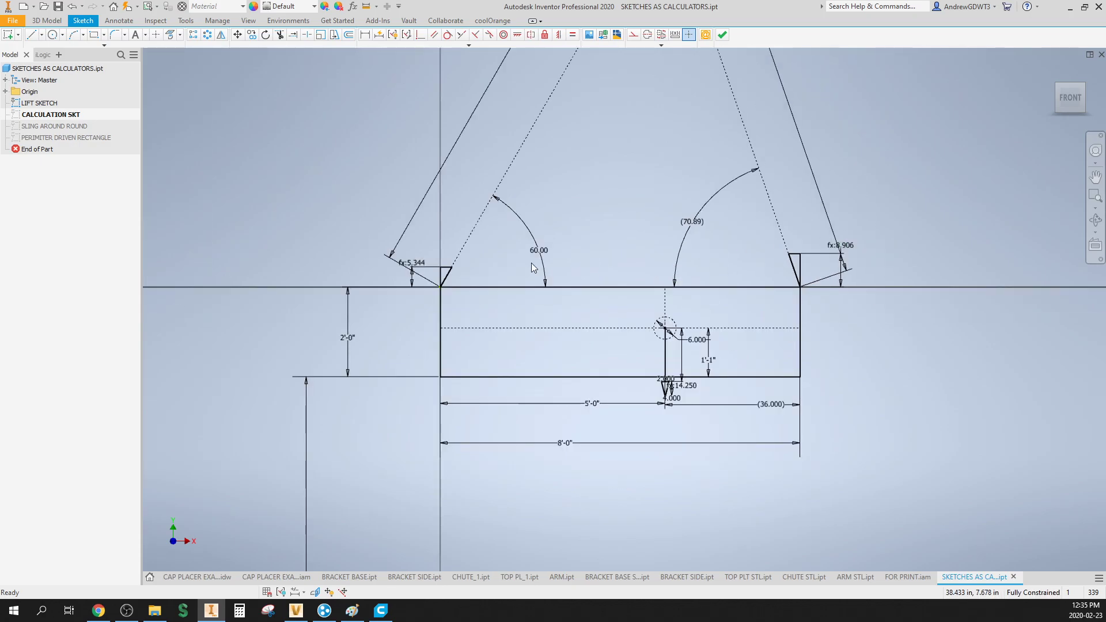
Step: Add an aligned driven dimension to the sloped side of the left force triangle
scroll(499, 263, "up", 3)
middle_click_drag(451, 260, 436, 311)
key("d")
left_click(386, 330)
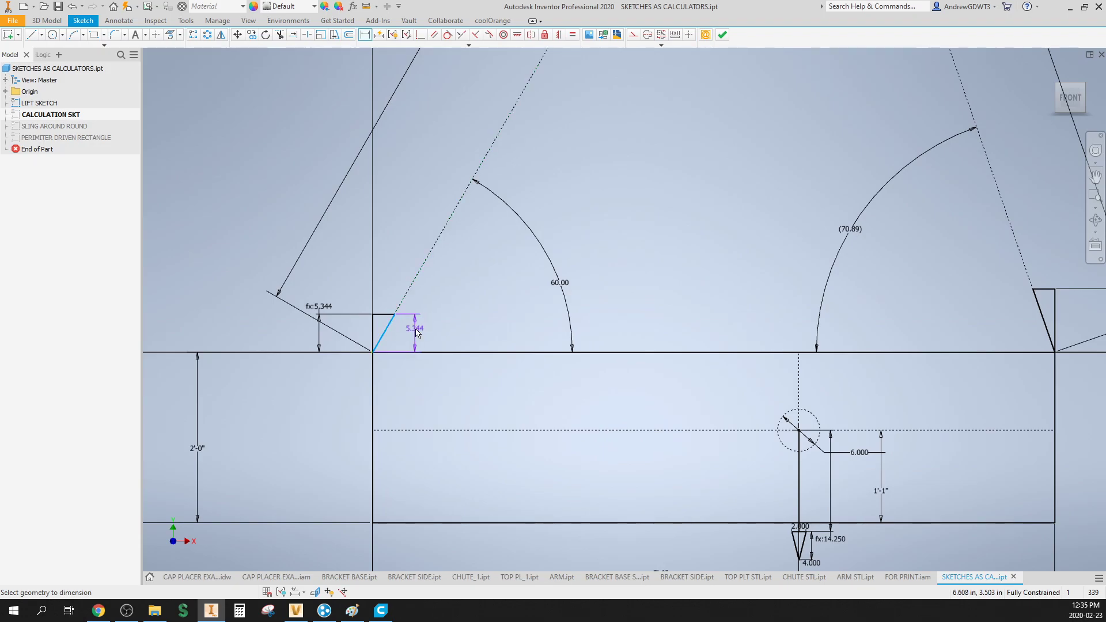
right_click(415, 333)
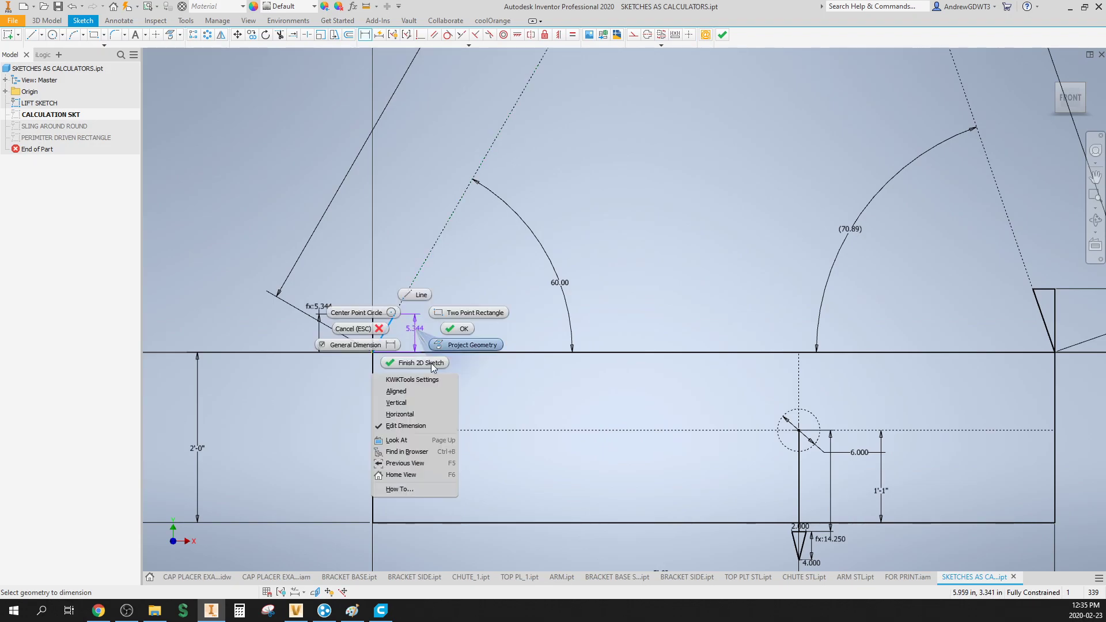
left_click(426, 395)
left_click(406, 341)
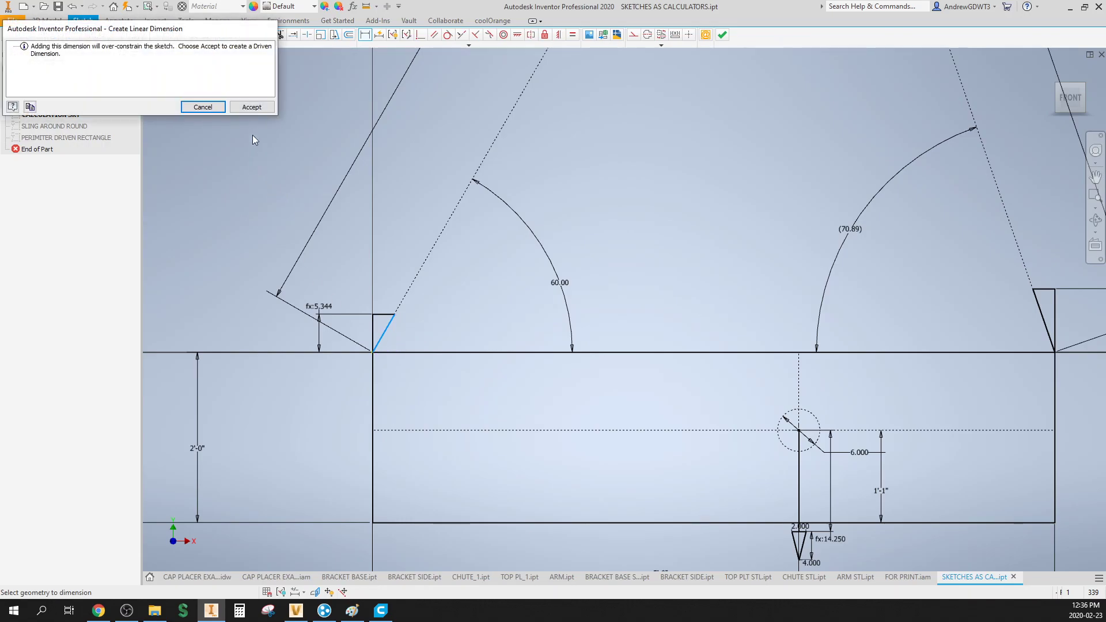
left_click(252, 107)
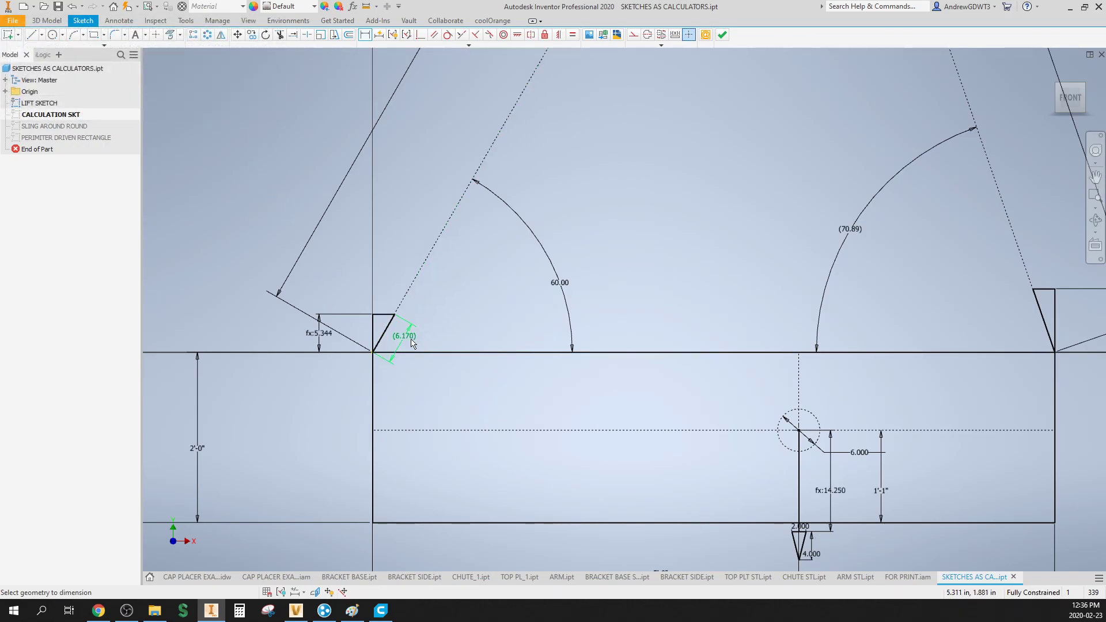
Step: Add an aligned driven dimension to the sloped side of the right force triangle
middle_click_drag(683, 253, 513, 248)
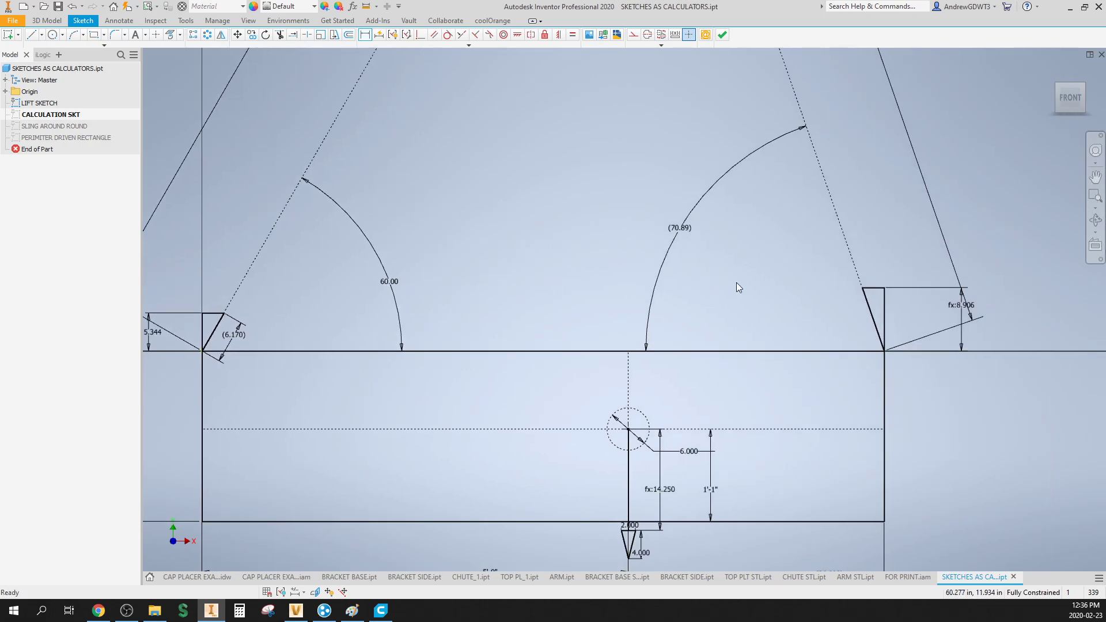
left_click(871, 305)
right_click(835, 319)
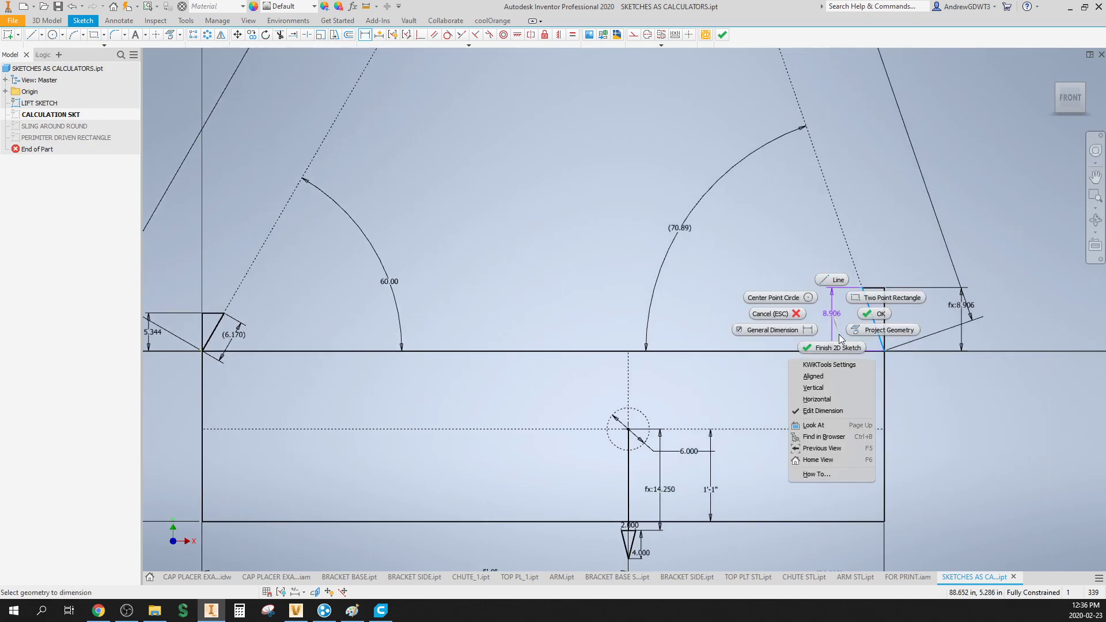
left_click(833, 378)
left_click(831, 322)
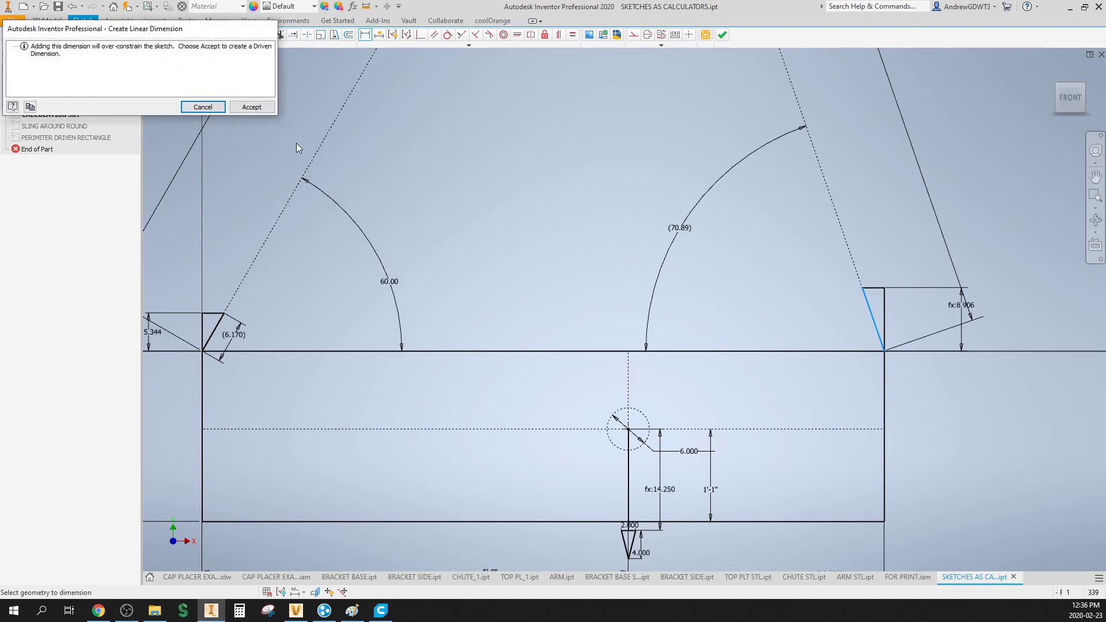
left_click(252, 106)
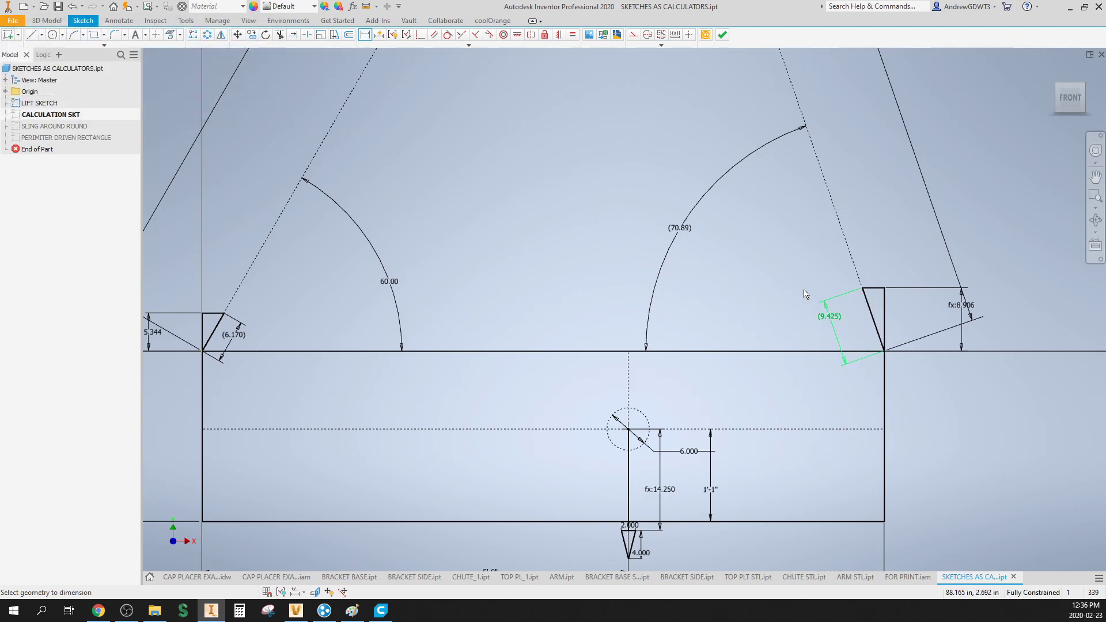
key("Escape")
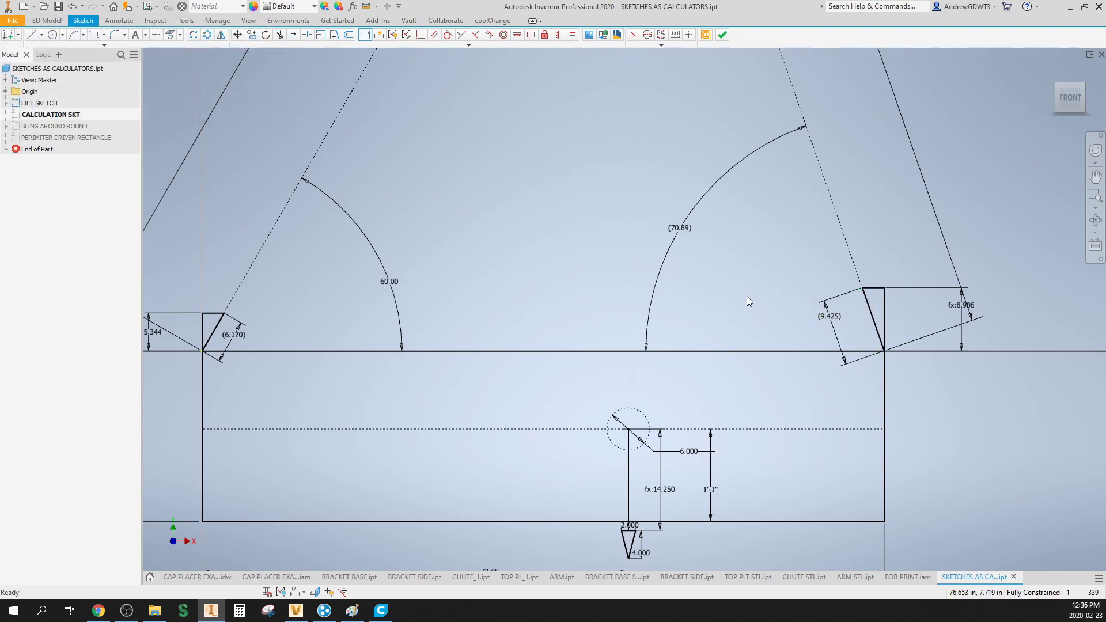
Step: Examine the driven sling force dimensions at both corners together with the overall lift geometry and sling lengths
scroll(749, 291, "up", 2)
scroll(845, 257, "down", 3)
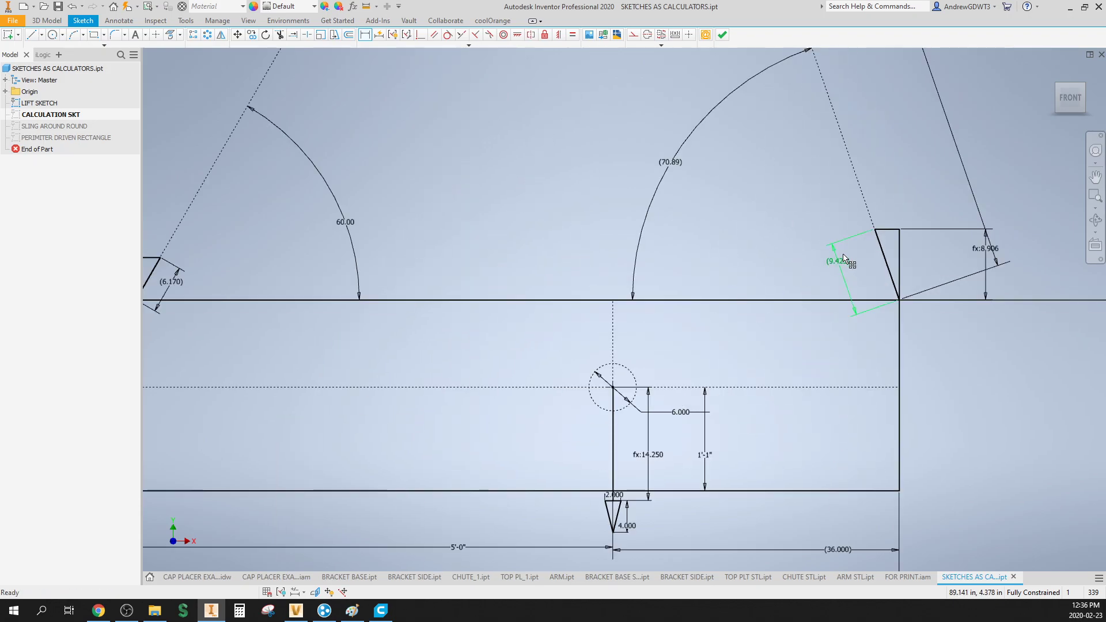
scroll(674, 300, "up", 2)
key("F2")
left_click_drag(702, 260, 673, 281)
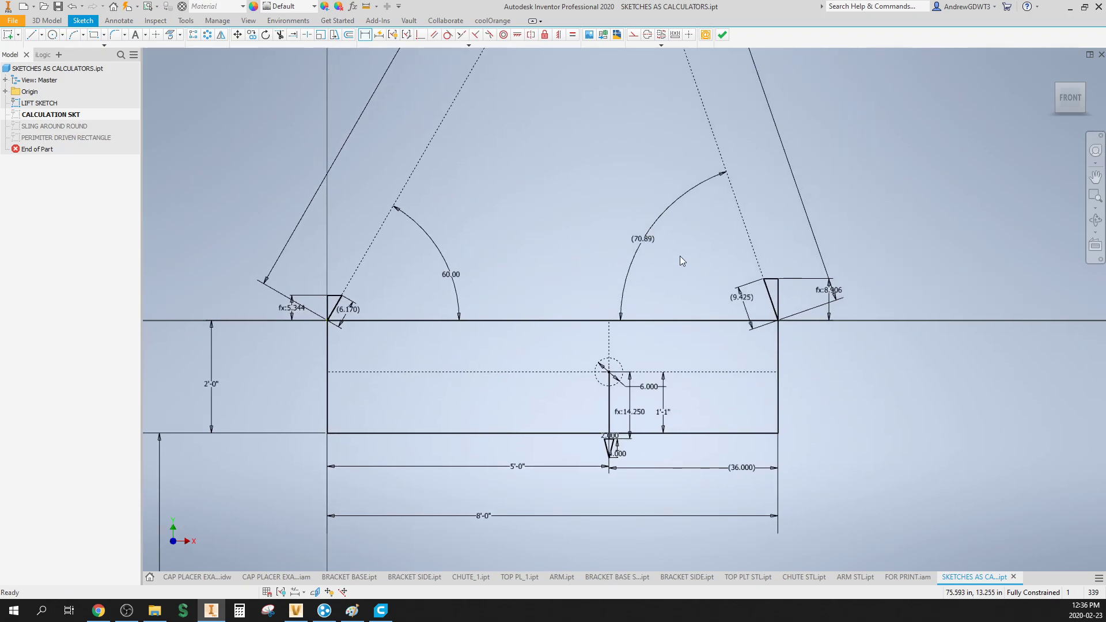
key("F2")
mouse_move(556, 173)
left_mouse_down()
mouse_move(555, 244)
mouse_move(532, 241)
left_mouse_up()
scroll(560, 224, "up", 2)
scroll(555, 244, "up", 2)
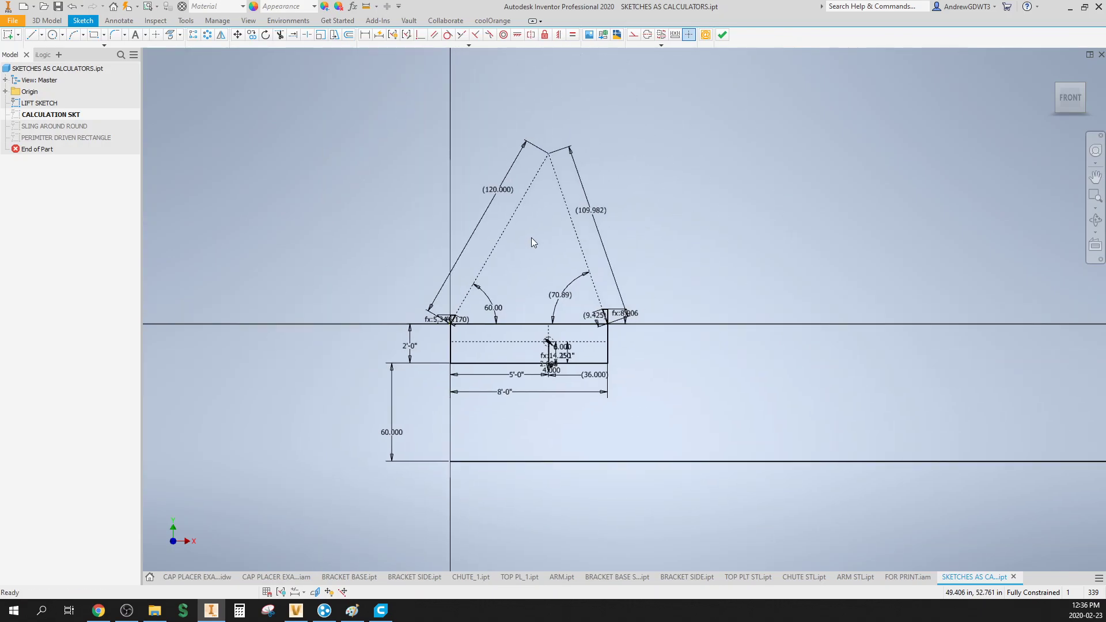
middle_click_drag(512, 279, 570, 268)
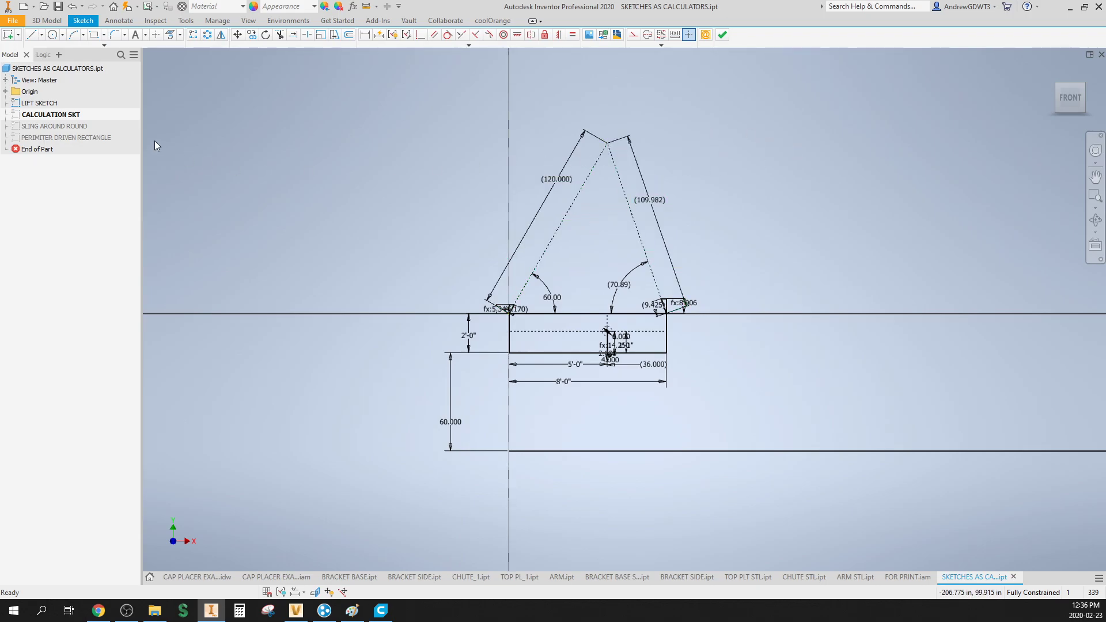
Step: Finish the calculation sketch, then set the left sling angle in LIFT SKETCH to 45 degrees and finish that sketch
left_click(723, 35)
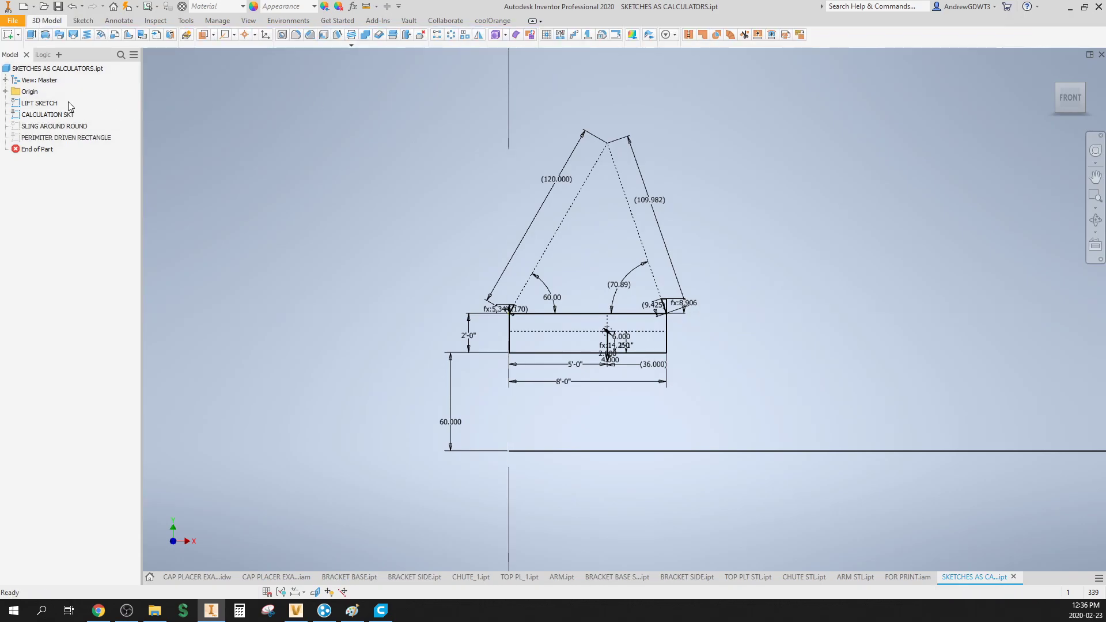
left_click(47, 103)
left_click(47, 103)
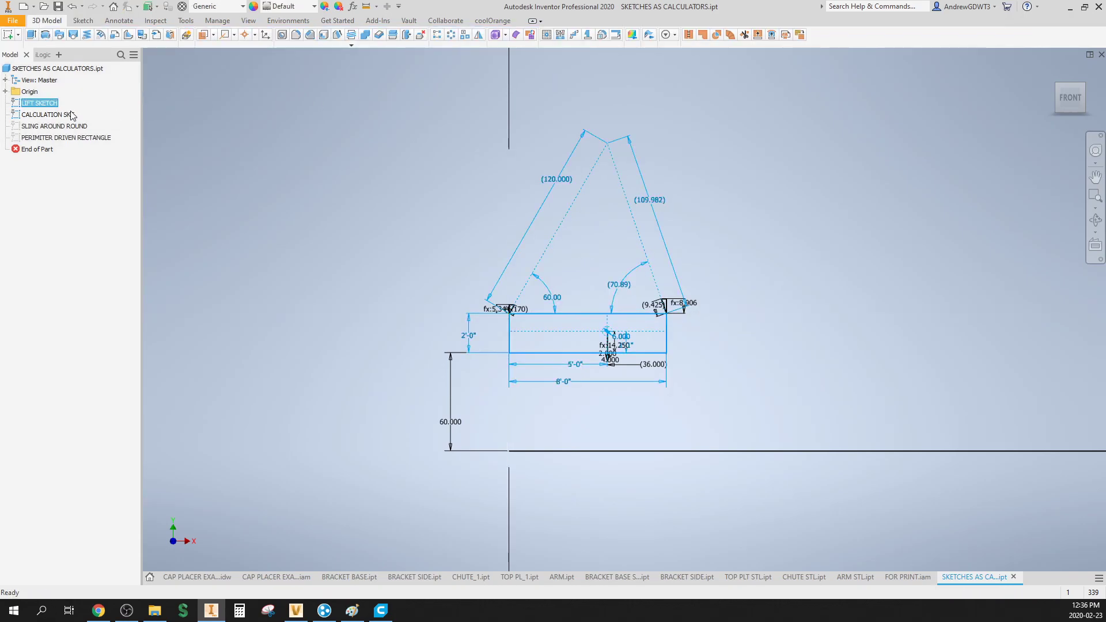
double_click(547, 298)
type("45")
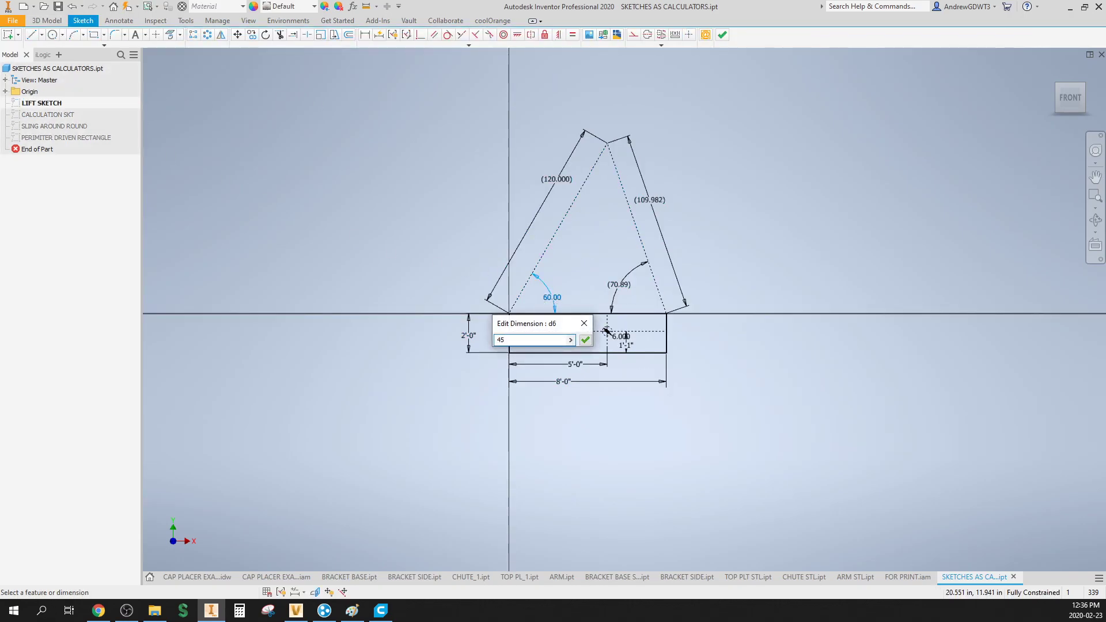
key("Return")
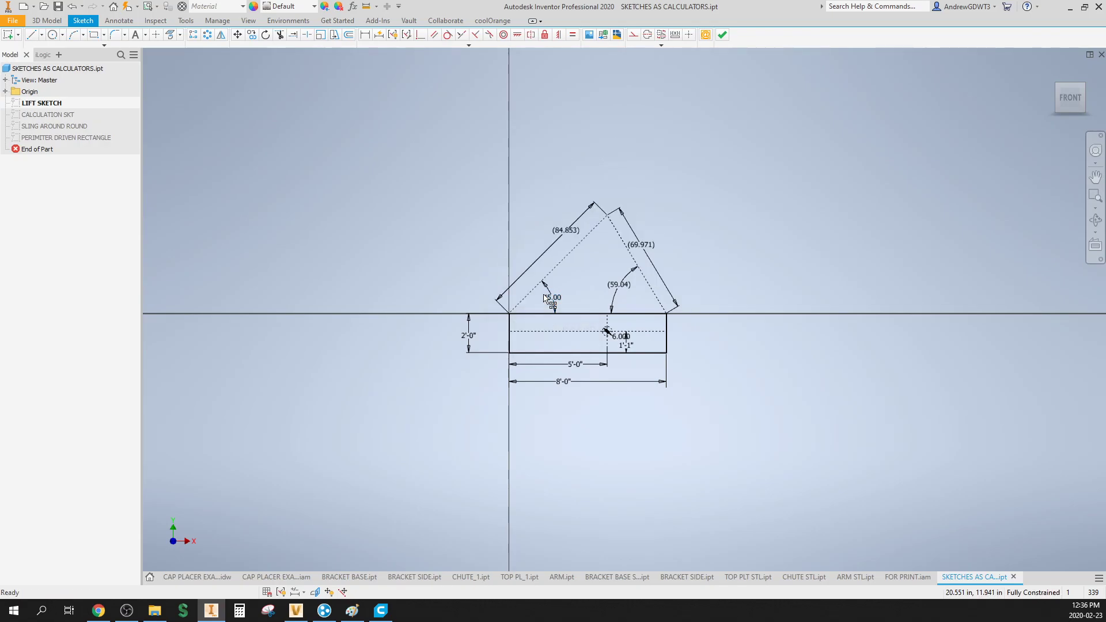
left_click(723, 35)
Step: Hide both LIFT SKETCH and CALCULATION SKT after checking the updated sling forces
scroll(605, 287, "up", 5)
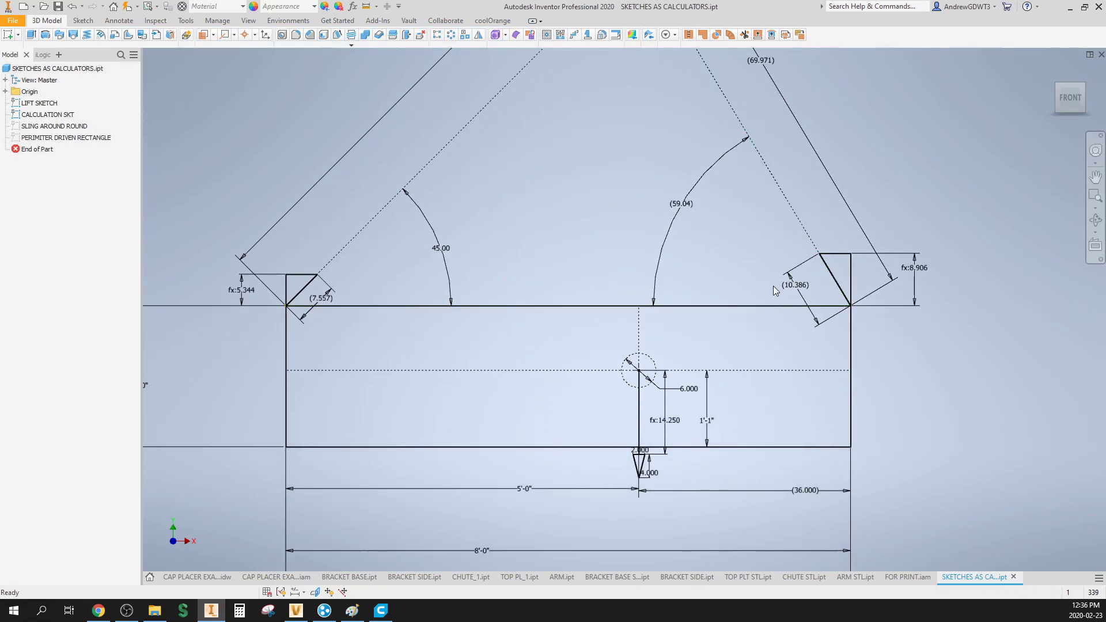
scroll(775, 278, "down", 2)
middle_click_drag(687, 241, 588, 250)
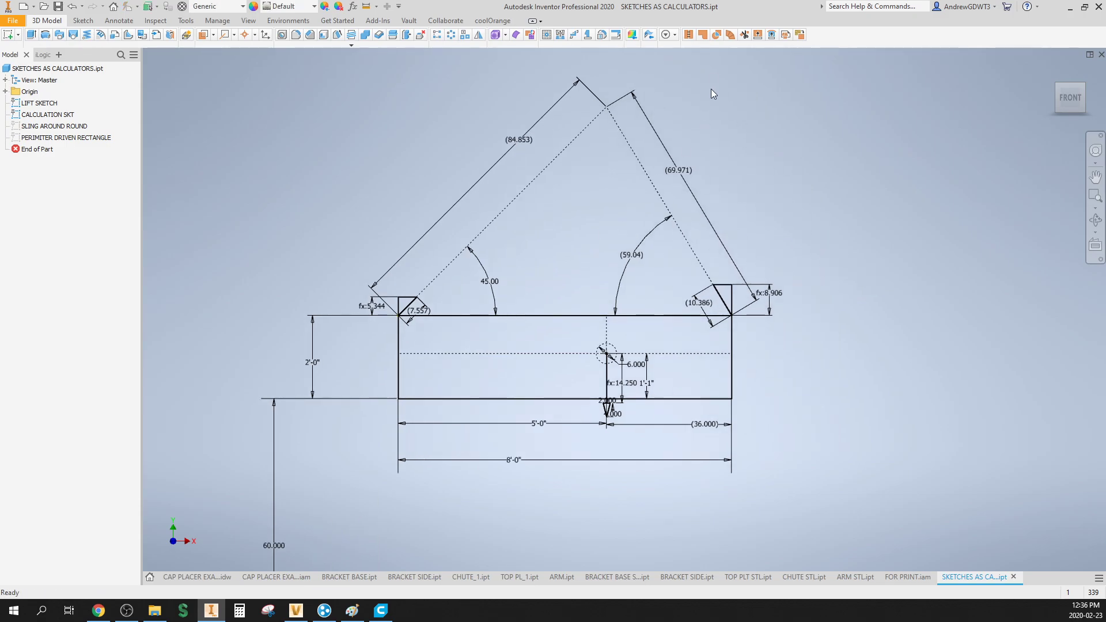
left_click(50, 116)
left_click(47, 103, "ctrl")
right_click(46, 104)
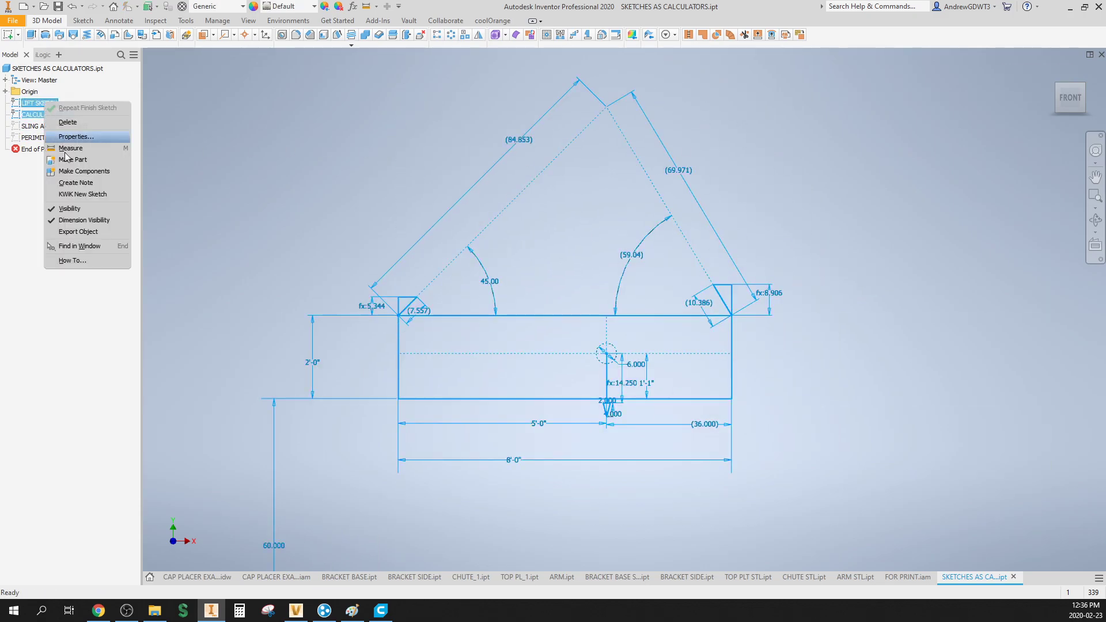
left_click(91, 208)
Step: Make the SLING AROUND ROUND sketch visible and bring its sling loop and length line into view
right_click(54, 126)
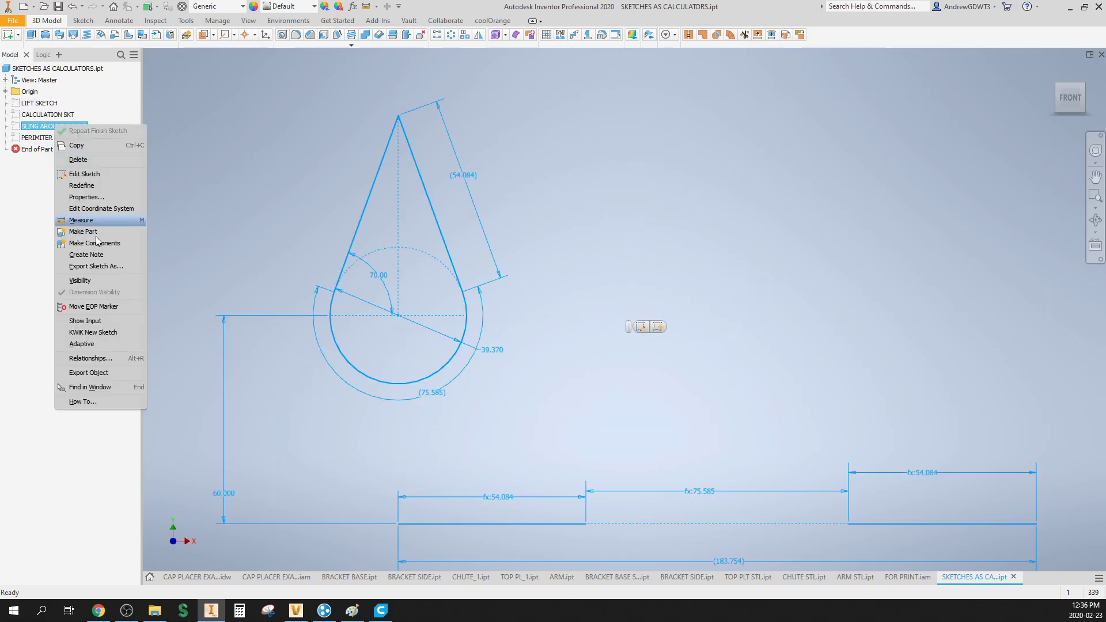
left_click(245, 241)
mouse_move(244, 241)
middle_mouse_down()
mouse_move(404, 184)
mouse_move(508, 189)
middle_mouse_up()
scroll(371, 184, "up", 3)
scroll(594, 192, "down", 3)
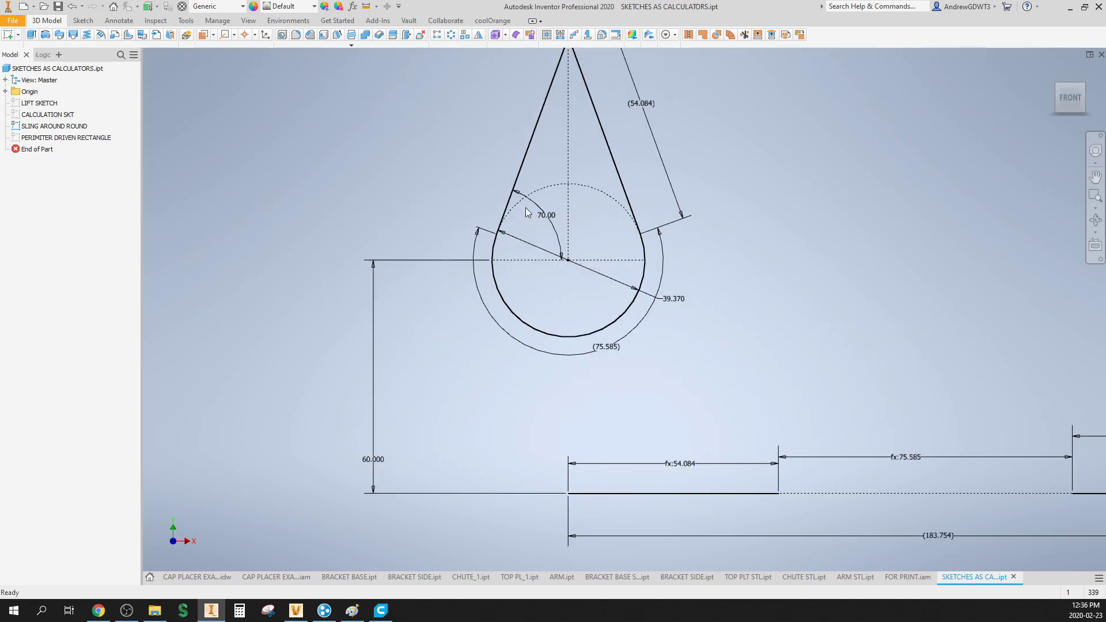
Step: Set the sling angle in the SLING AROUND ROUND sketch to 60 degrees
middle_click_drag(593, 198, 597, 251)
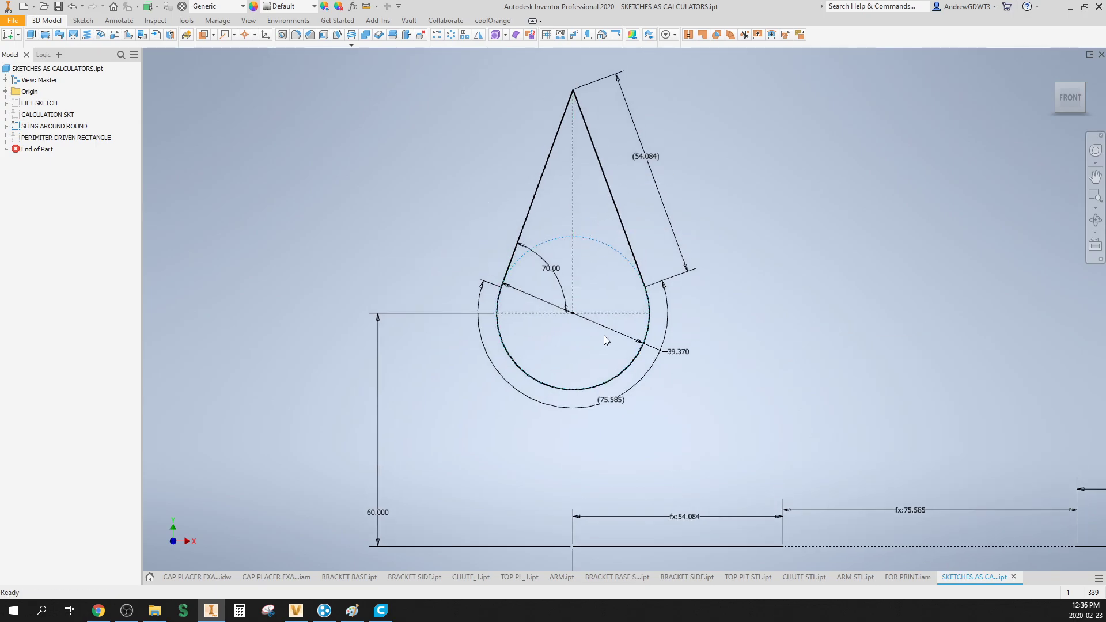
double_click(623, 335)
key("Return")
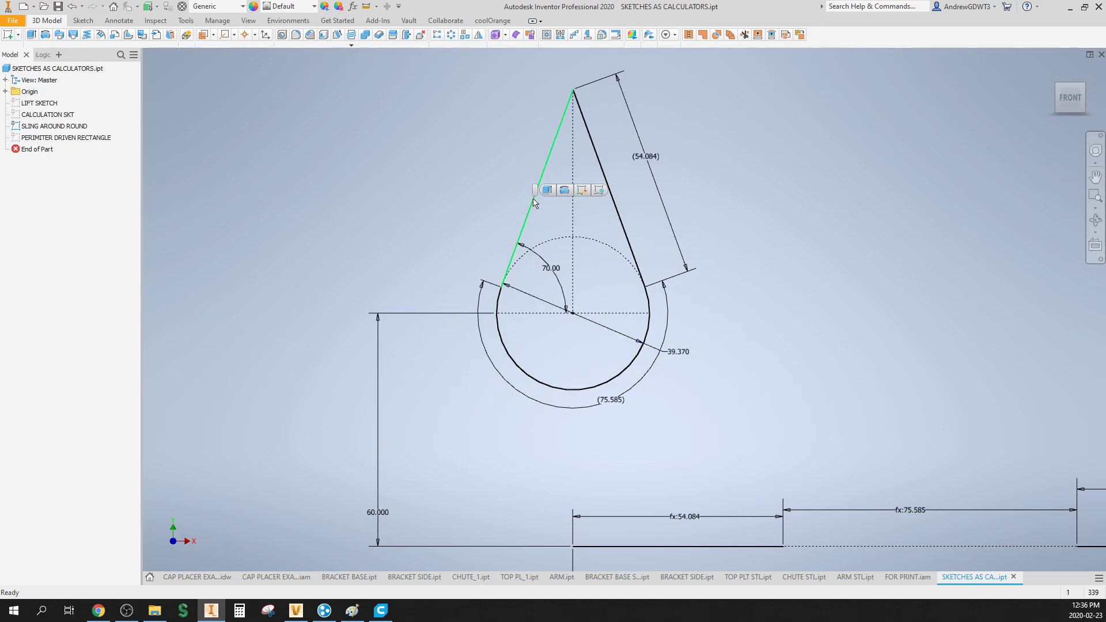
double_click(552, 273)
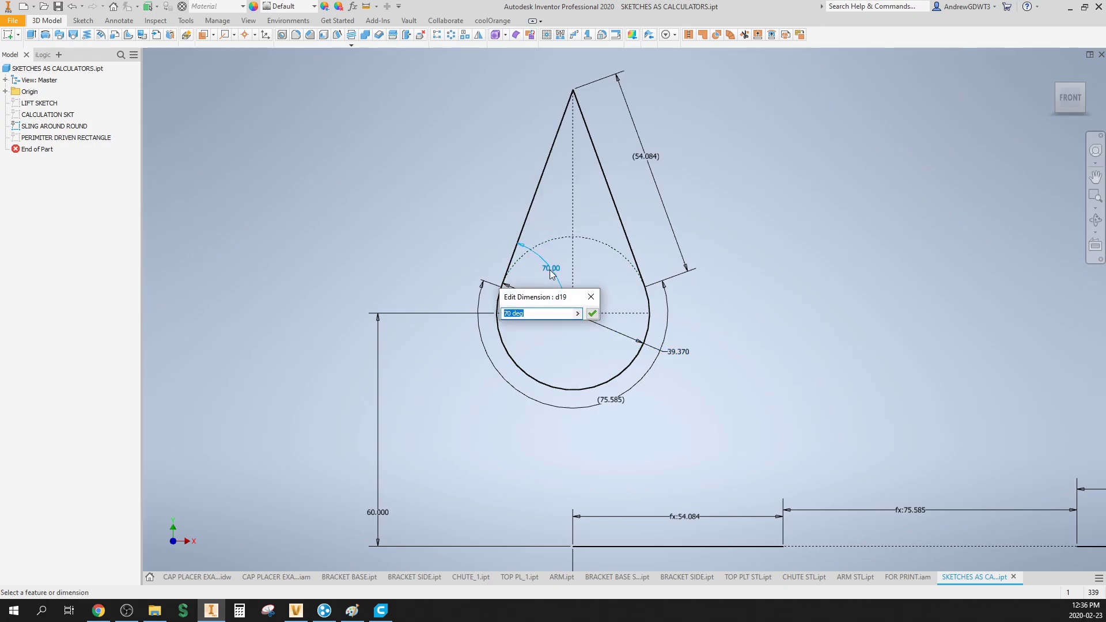
type("60")
key("Return")
Step: Examine the driven straight and arc lengths of the sling loop and the driven total sling length on the flat line
mouse_move(695, 199)
middle_mouse_down()
mouse_move(625, 119)
mouse_move(624, 134)
middle_mouse_up()
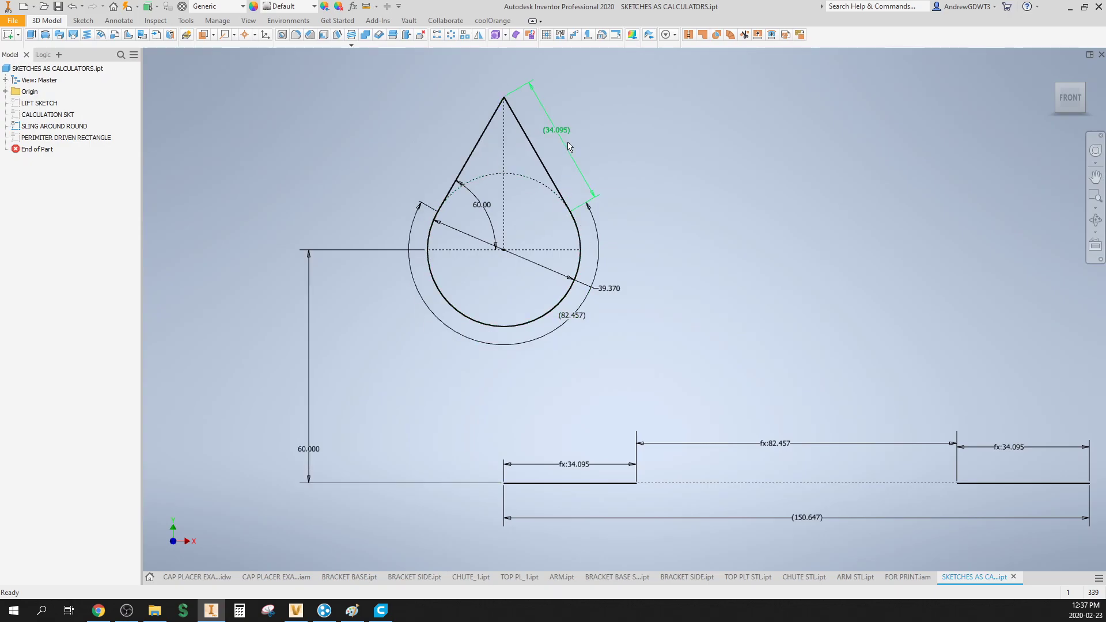
scroll(603, 232, "up", 4)
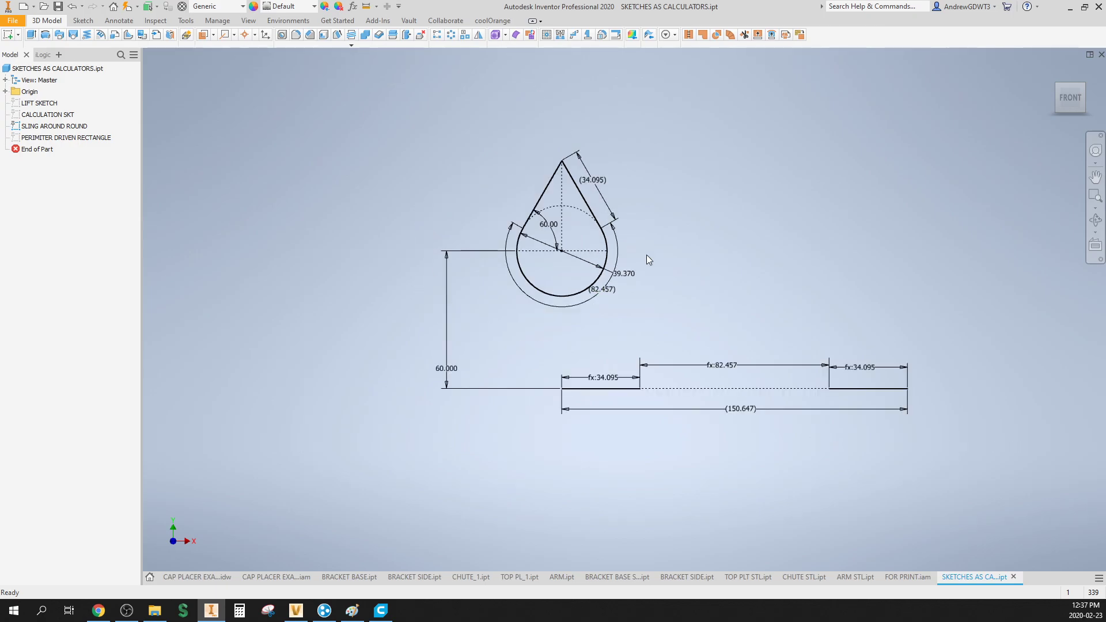
middle_click_drag(647, 254, 543, 241)
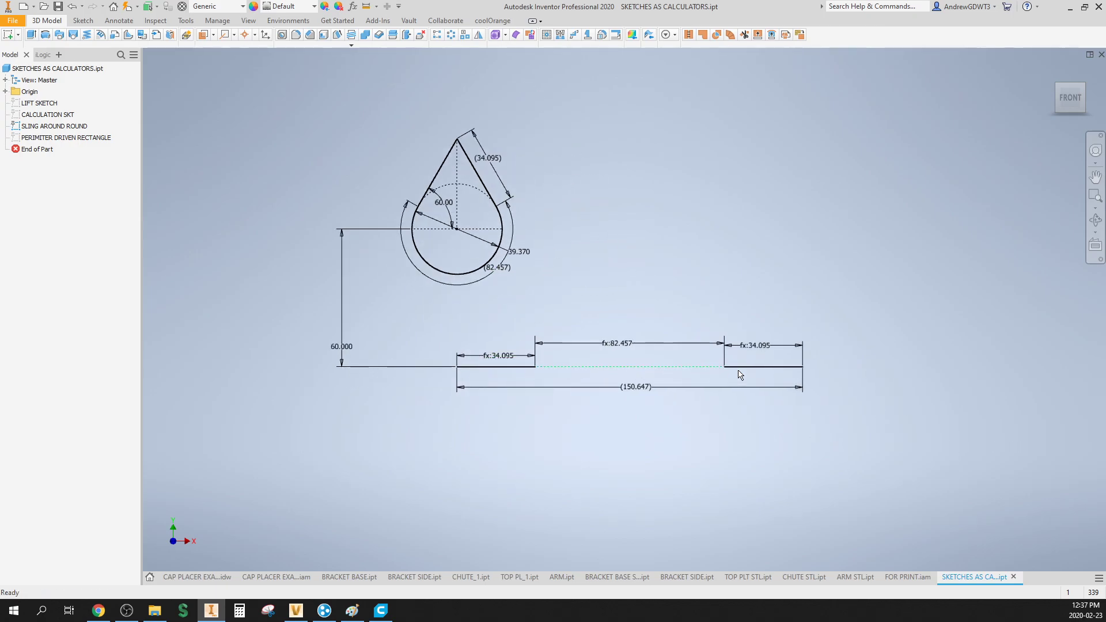
double_click(641, 393)
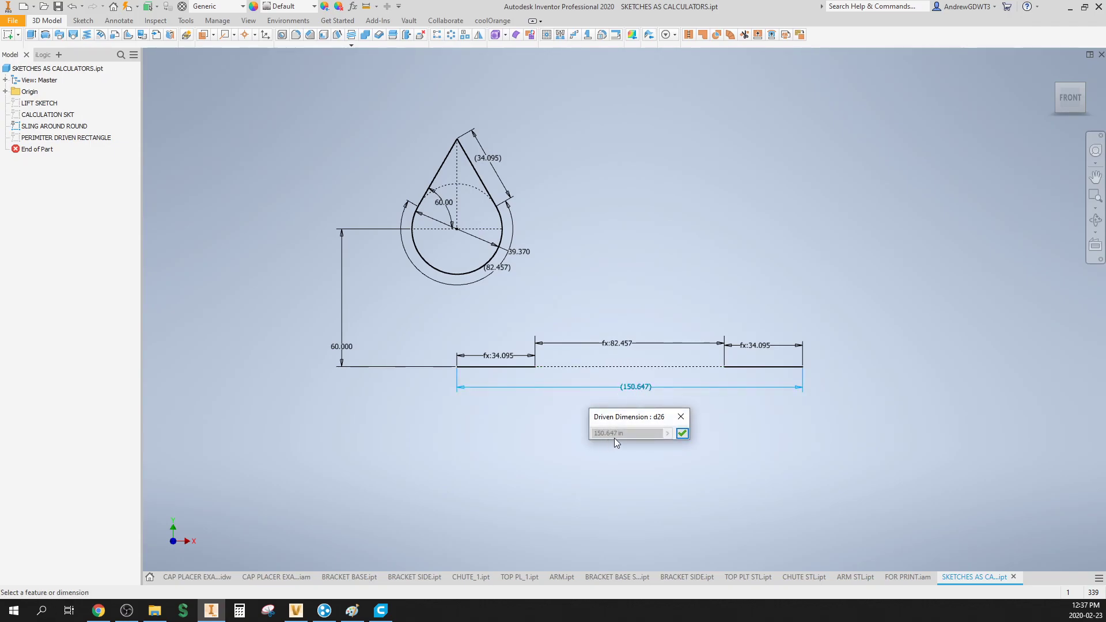
key("Escape")
middle_click_drag(548, 281, 617, 272)
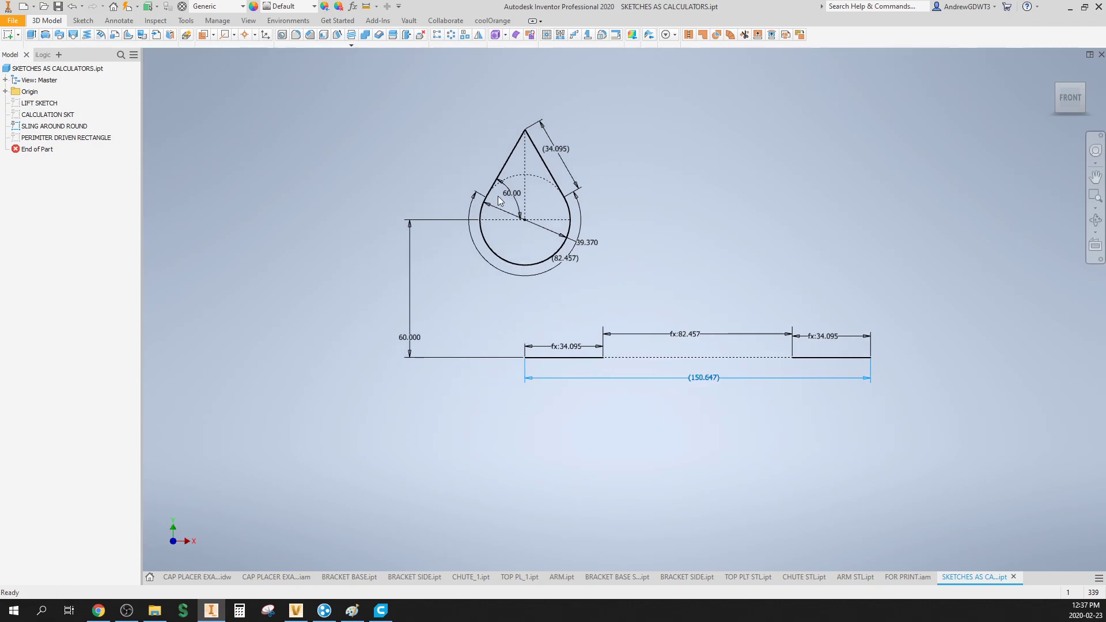
Step: Try a sling angle of 19 degrees and undo that change
double_click(517, 192)
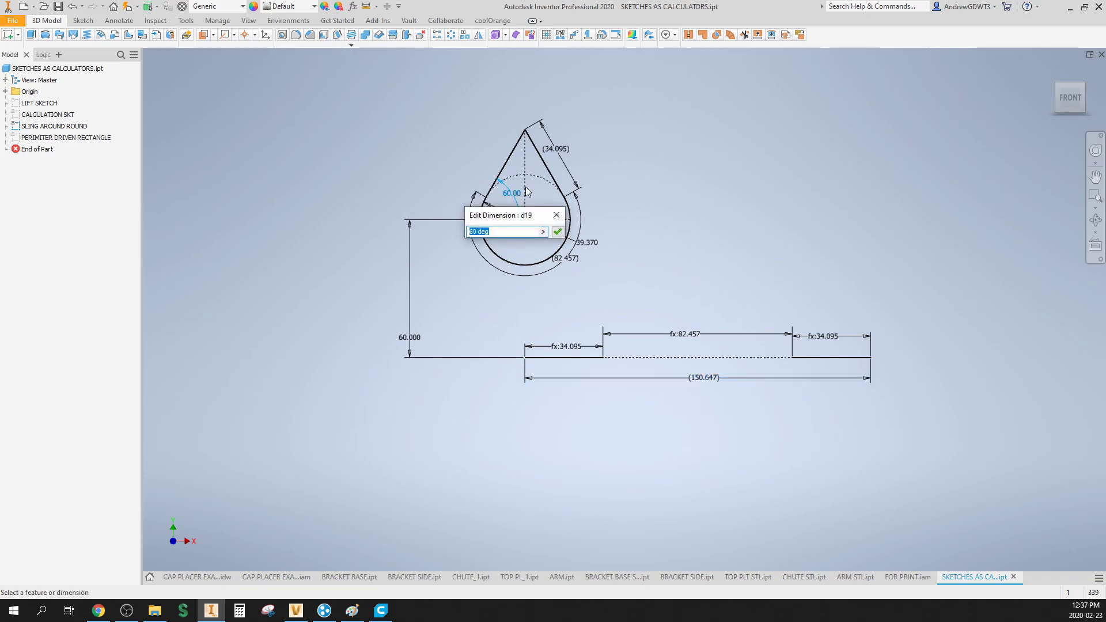
type("19")
key("Return")
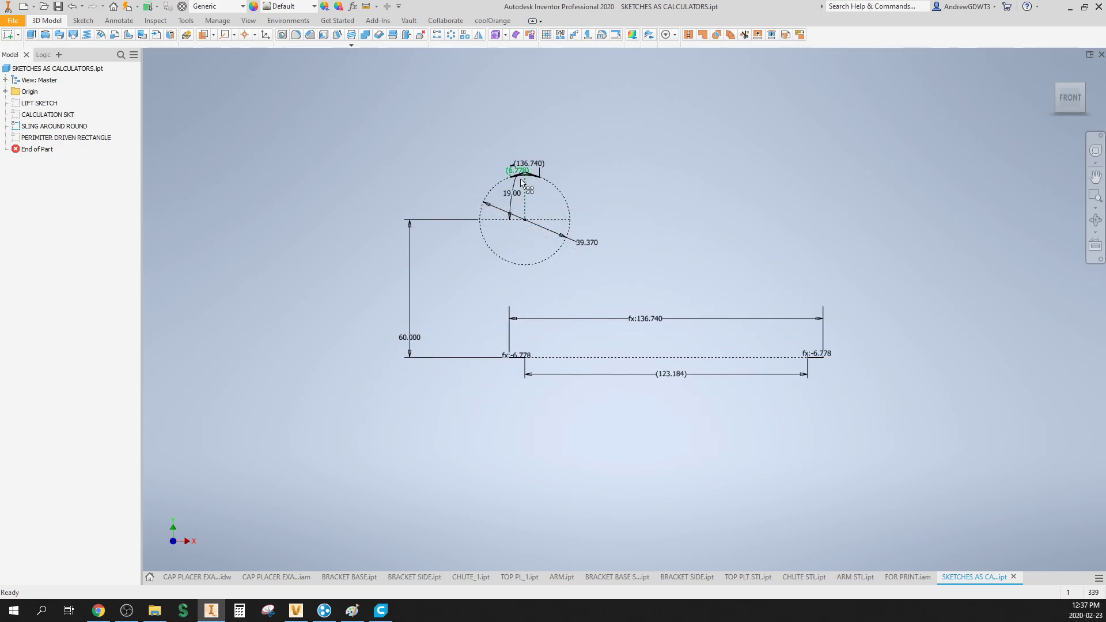
key("ctrl+z")
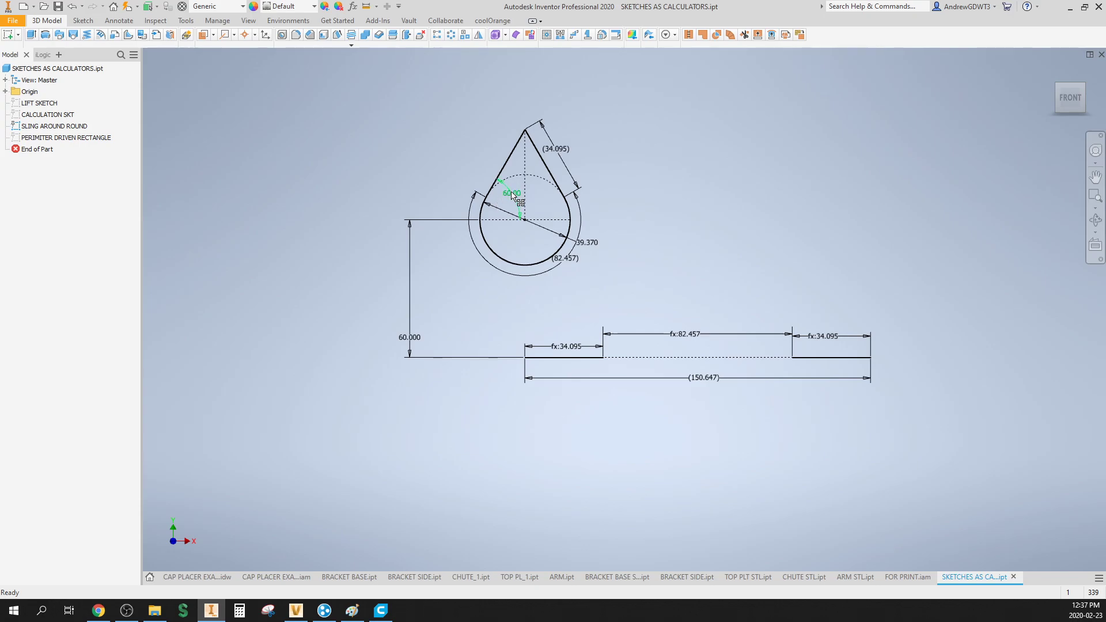
Step: Set the sling angle in the SLING AROUND ROUND sketch to 70 degrees
double_click(512, 193)
type("70")
key("Return")
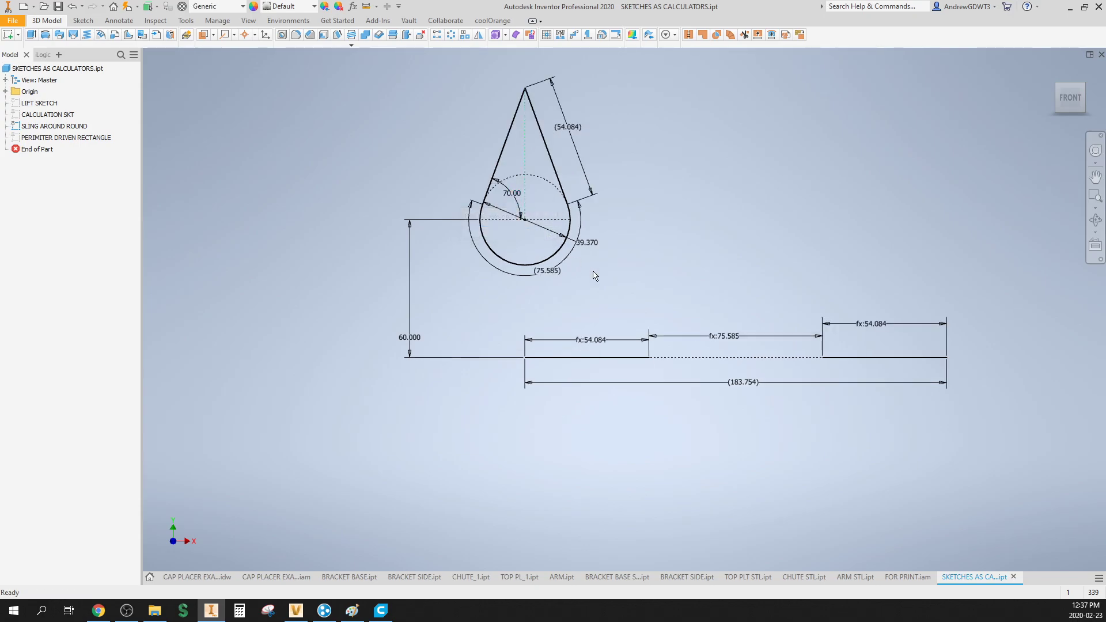
Step: Hide the SLING AROUND ROUND sketch
mouse_move(768, 383)
middle_mouse_down()
mouse_move(697, 284)
mouse_move(600, 208)
middle_mouse_up()
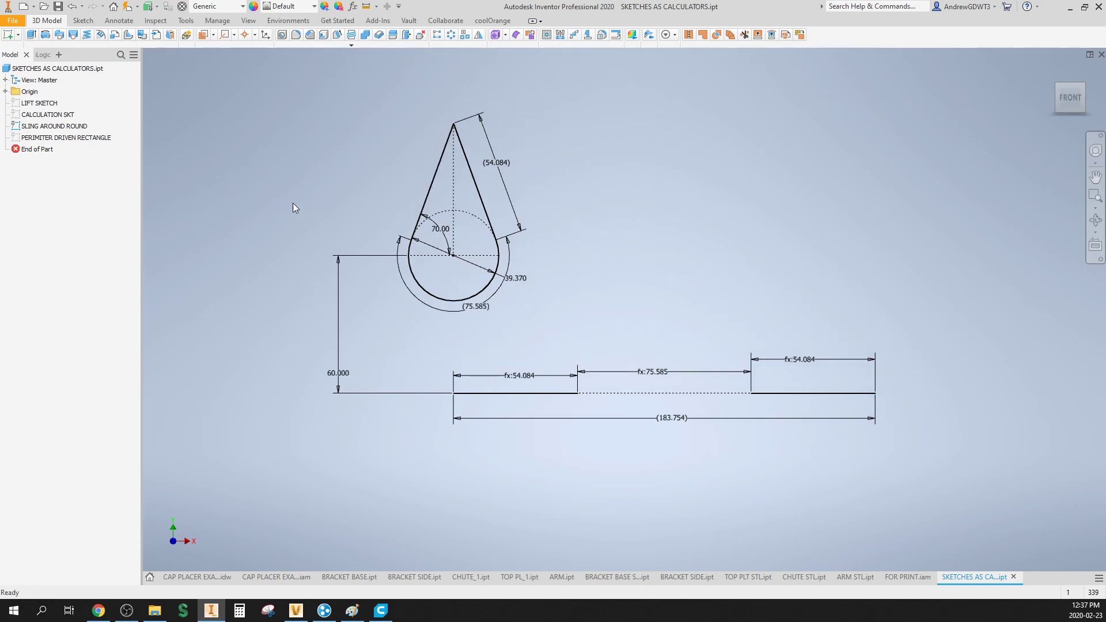
left_click(47, 125)
right_click(43, 125)
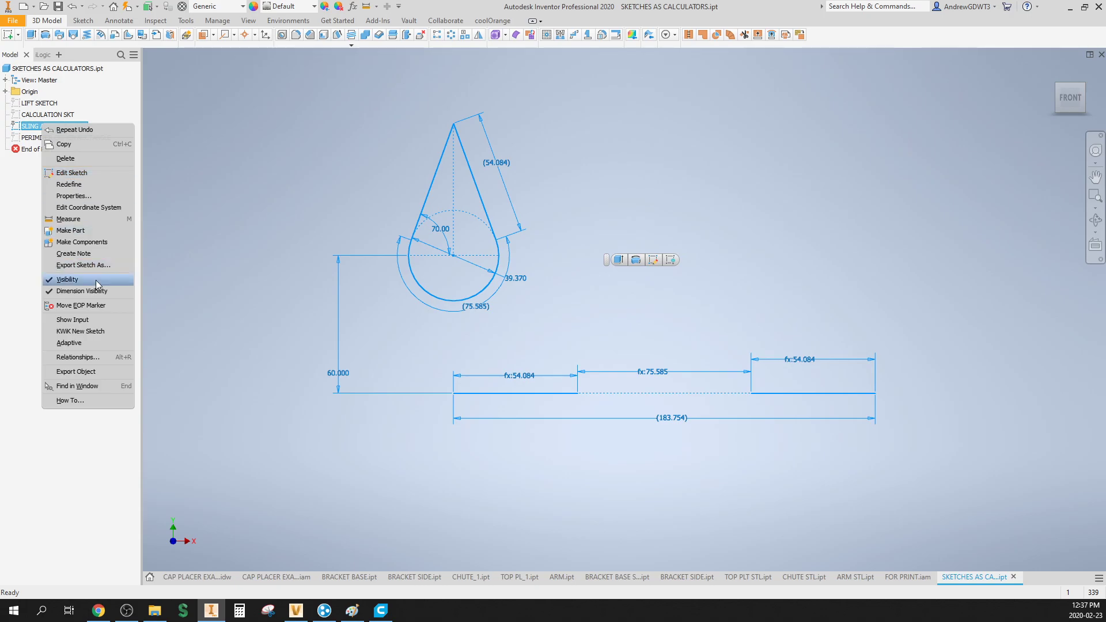
left_click(67, 279)
Step: Make the PERIMETER DRIVEN RECTANGLE sketch visible and bring its rectangle and unrolled perimeter line into view
right_click(67, 138)
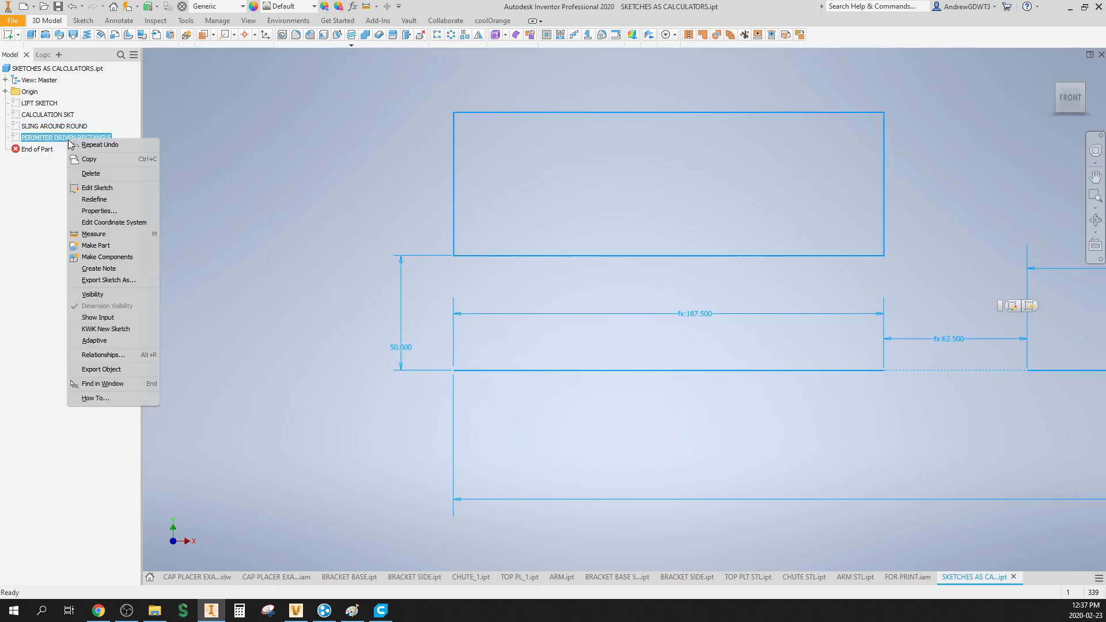
left_click(137, 294)
scroll(346, 174, "down", 5)
key("Home")
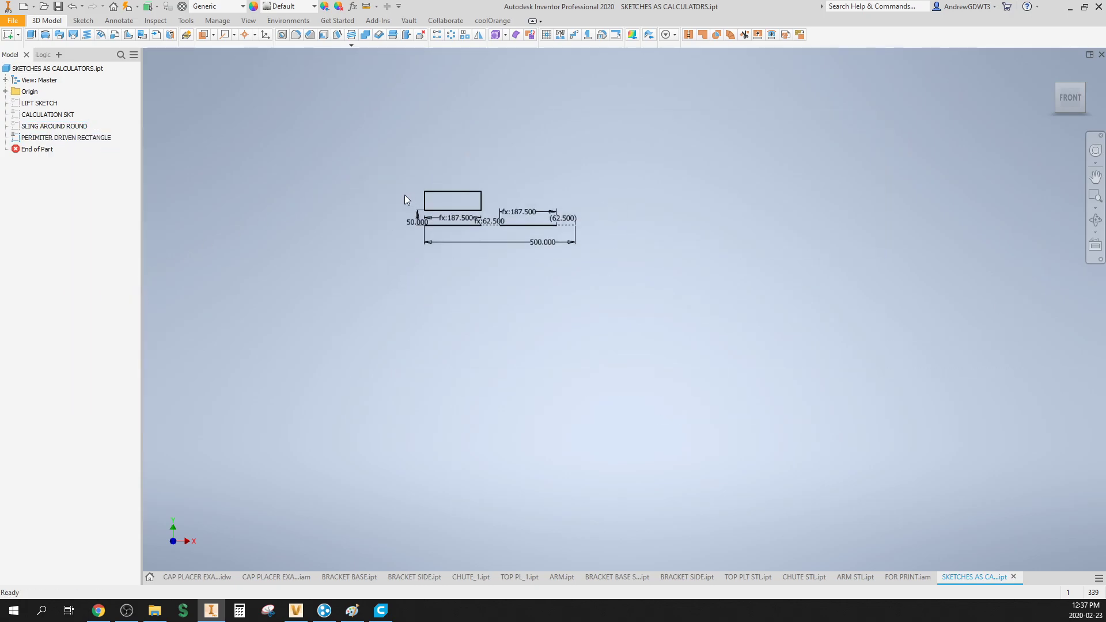
scroll(506, 202, "up", 2)
scroll(505, 198, "down", 2)
middle_click_drag(499, 185, 411, 178)
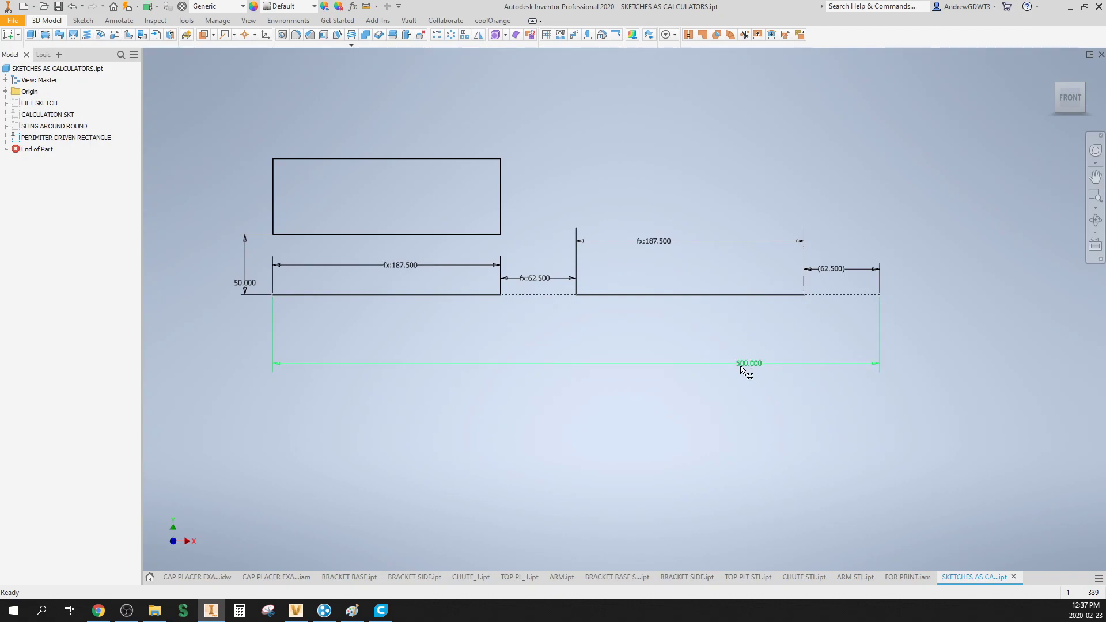
Step: Examine the equations linking the unrolled perimeter segments to each other and to the driven last segment, leaving their values as they are
middle_click_drag(602, 310, 651, 320)
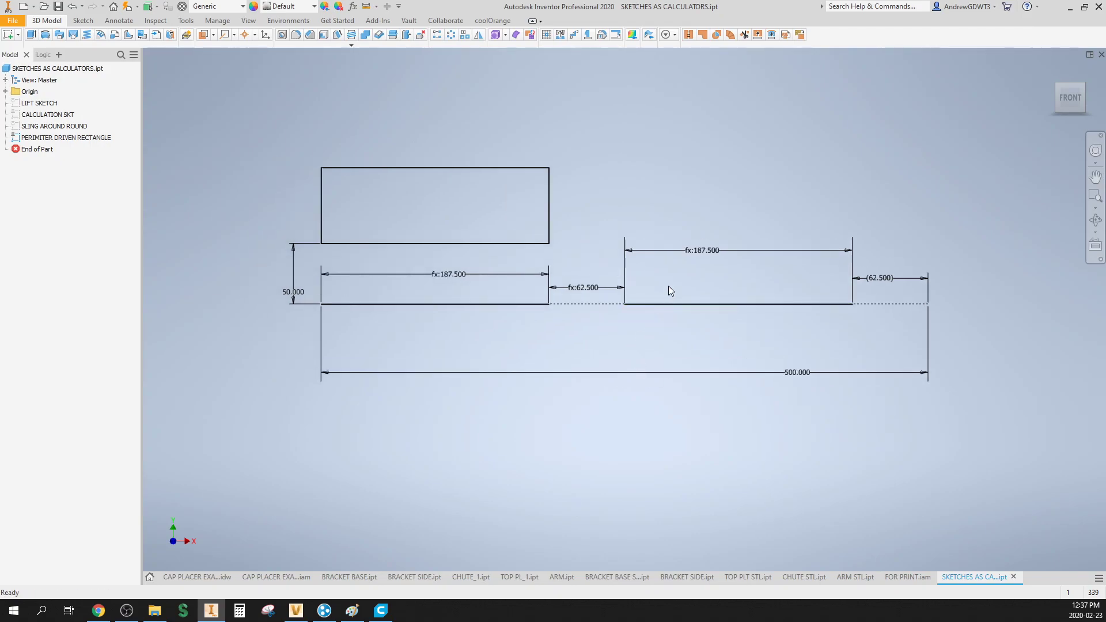
double_click(712, 255)
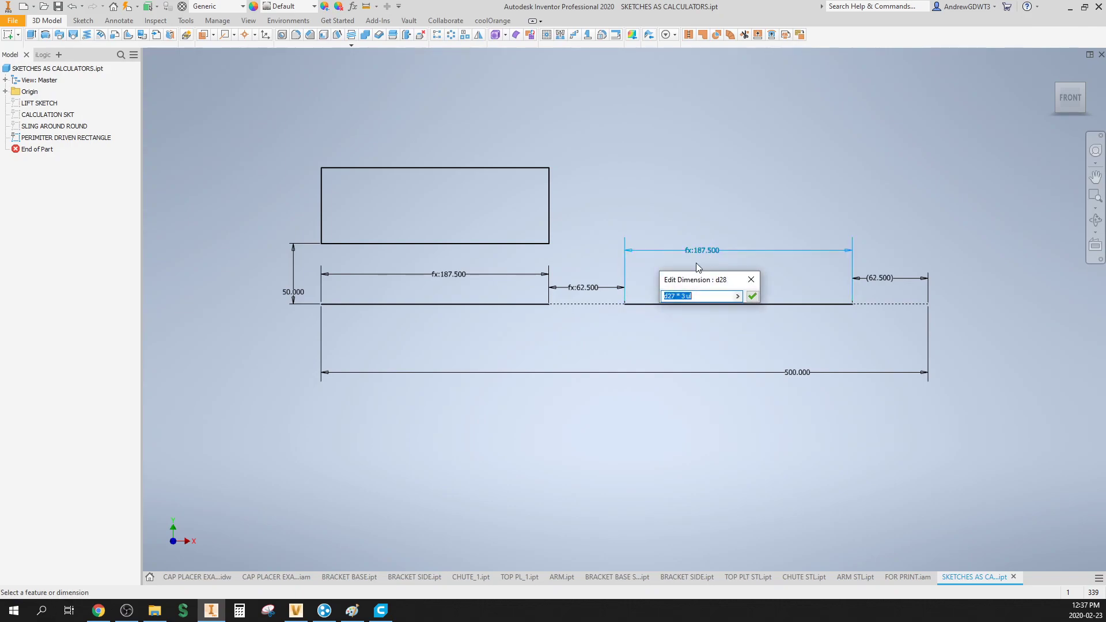
key("Escape")
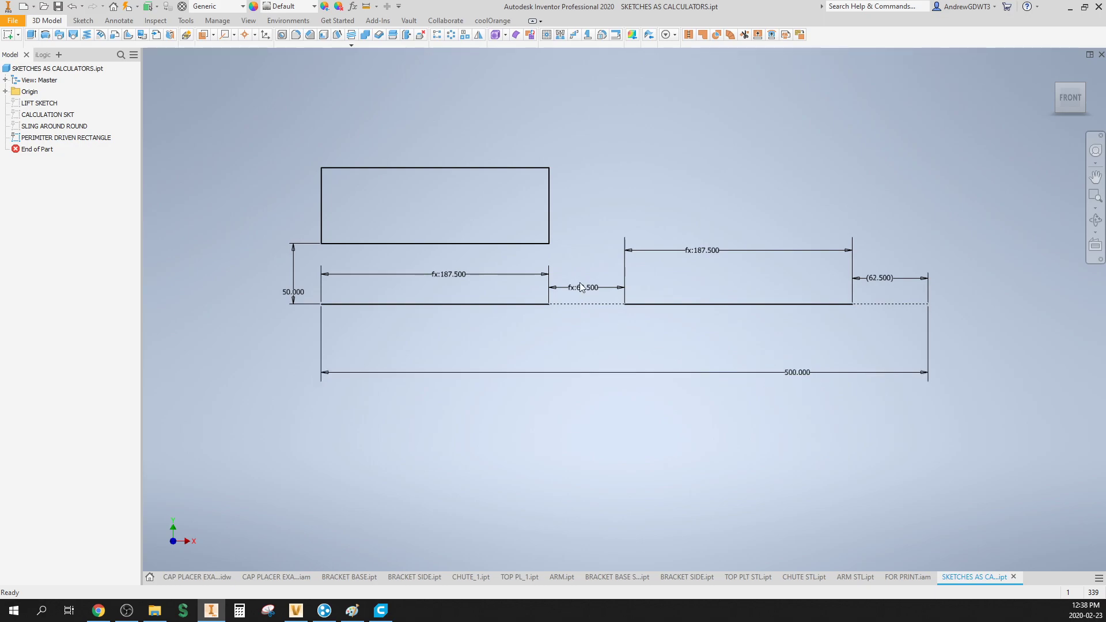
middle_click_drag(584, 266, 579, 237)
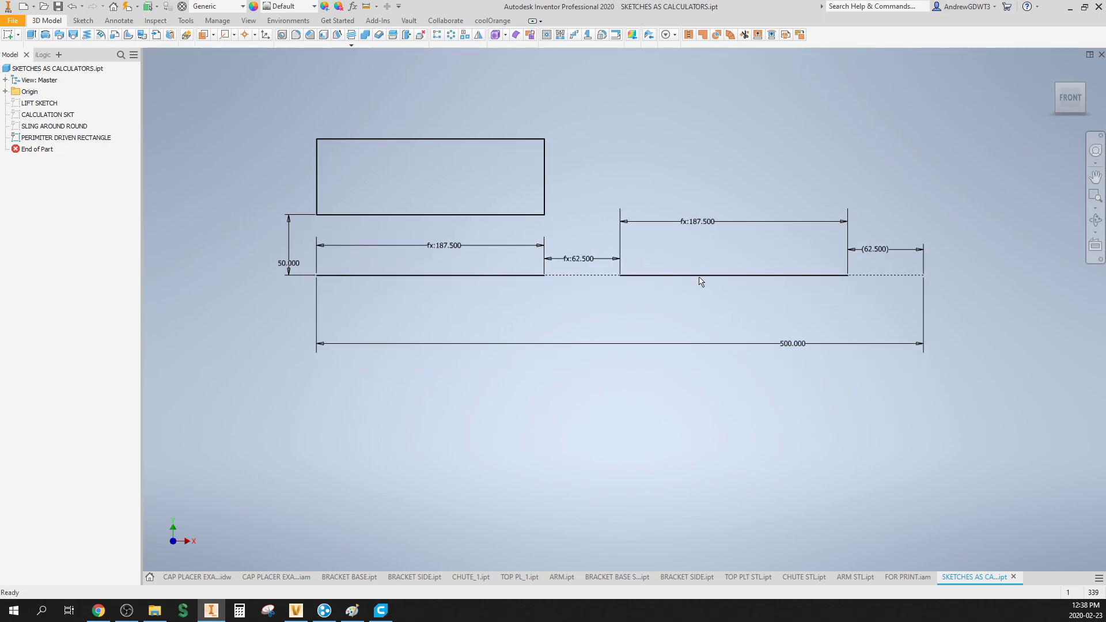
double_click(881, 249)
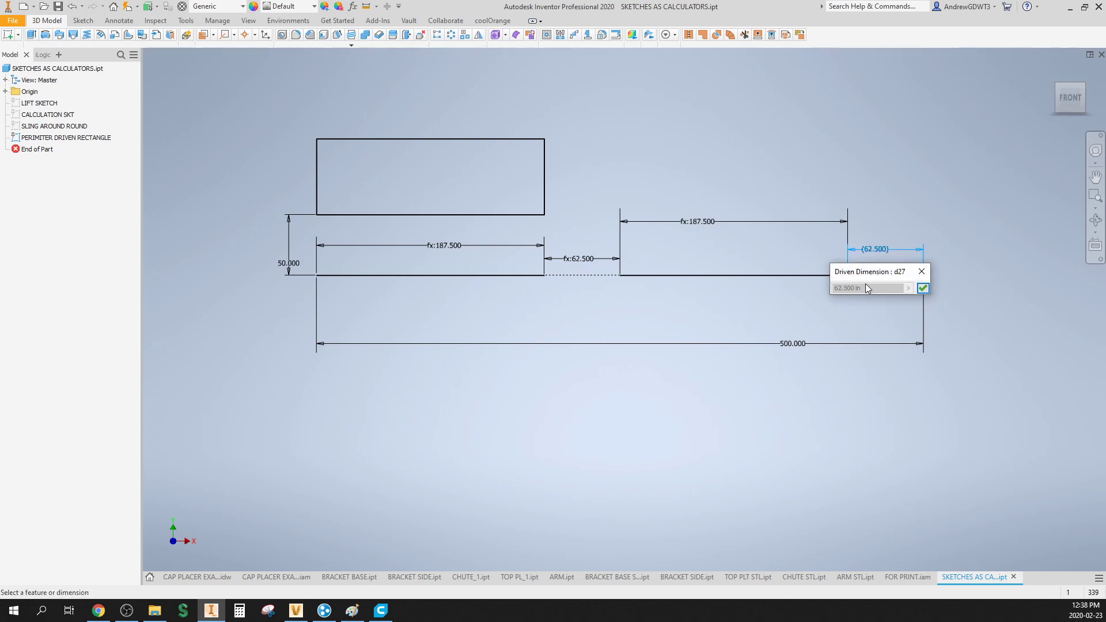
key("Escape")
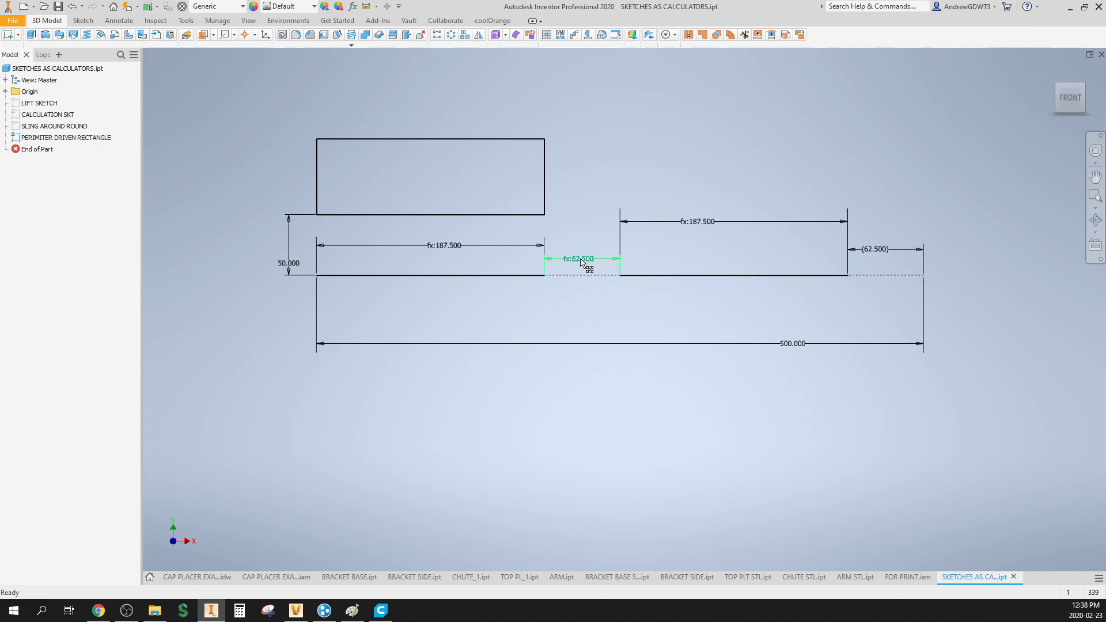
double_click(582, 260)
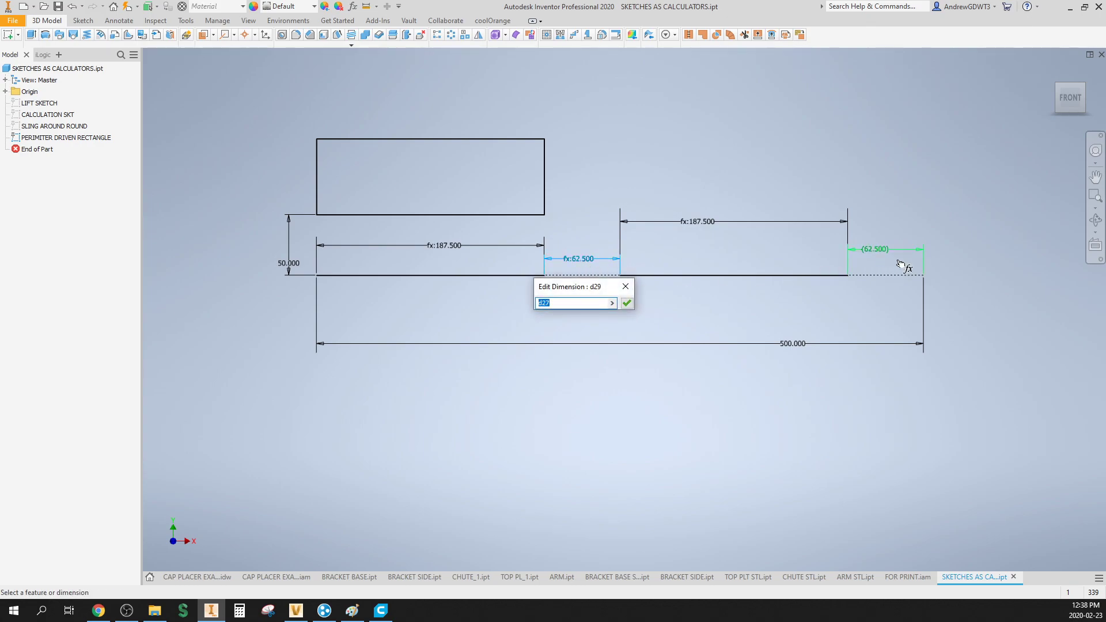
key("Return")
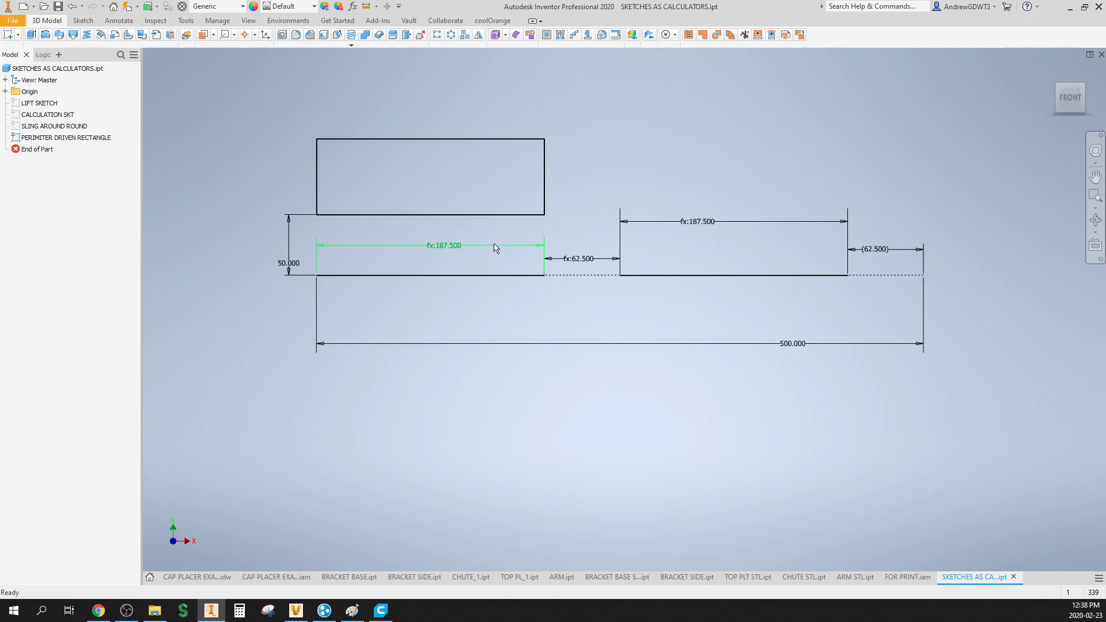
double_click(531, 247)
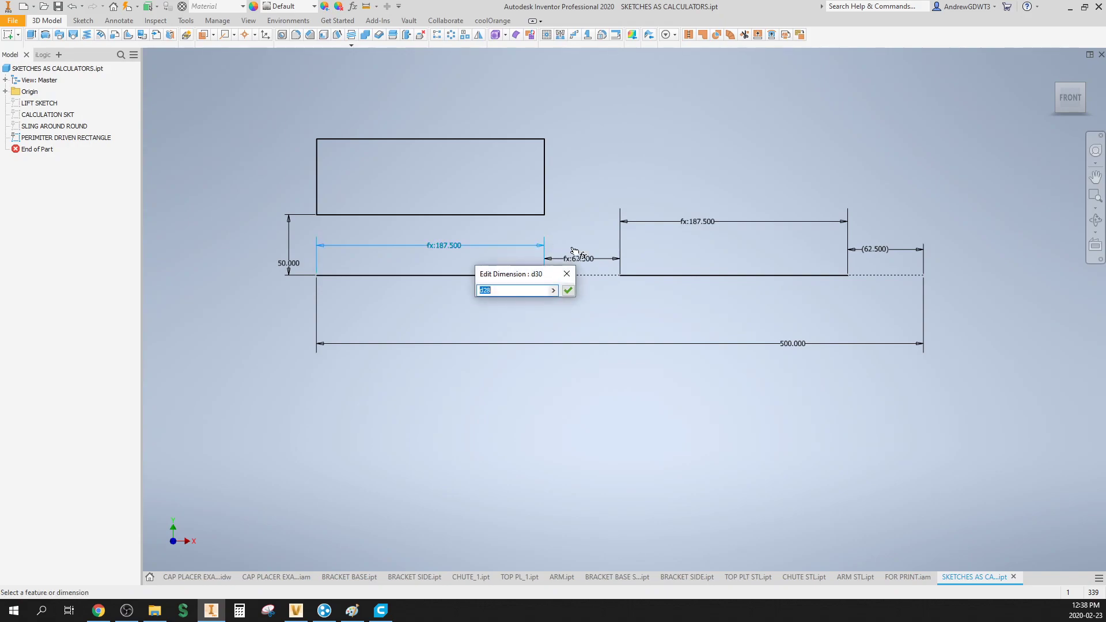
key("Return")
Step: Change the ratio in the equation of the second solid perimeter segment so its length is d27 * 2
double_click(701, 228)
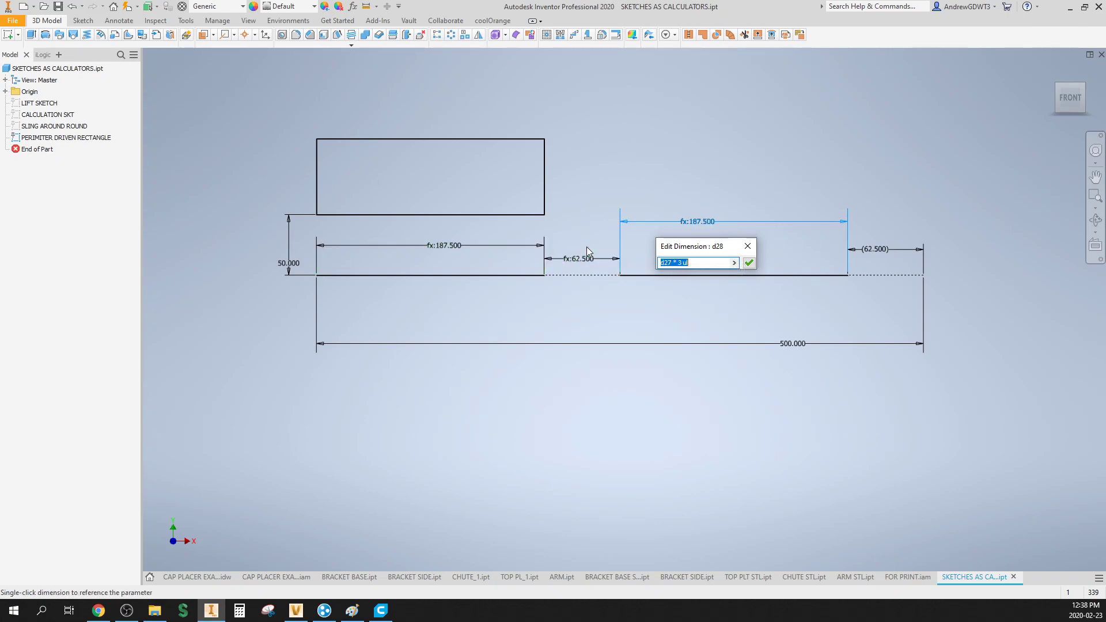
left_click(678, 264)
type("2")
key("Return")
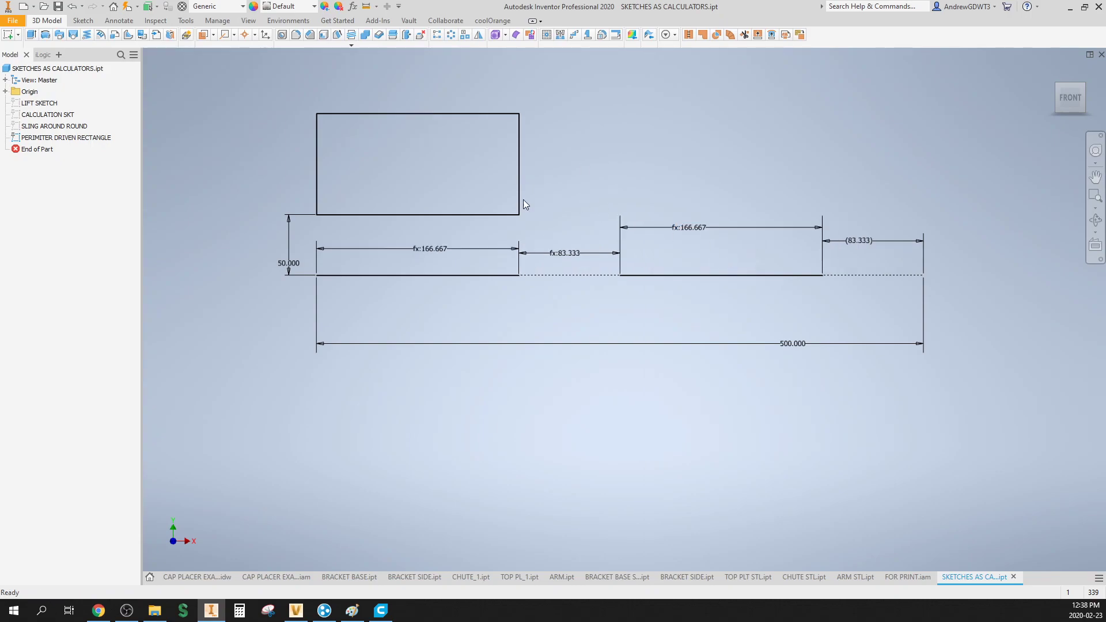
Step: Set the overall perimeter length of the unrolled line to 450
double_click(794, 344)
type("450")
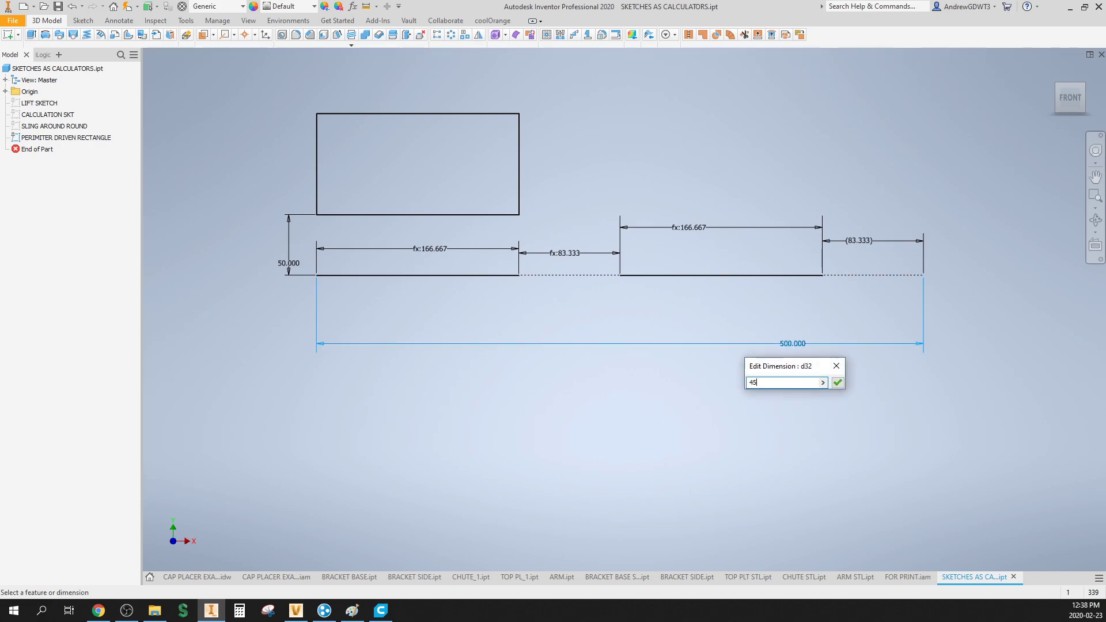
key("Return")
mouse_move(663, 233)
middle_mouse_down()
mouse_move(741, 185)
mouse_move(667, 225)
middle_mouse_up()
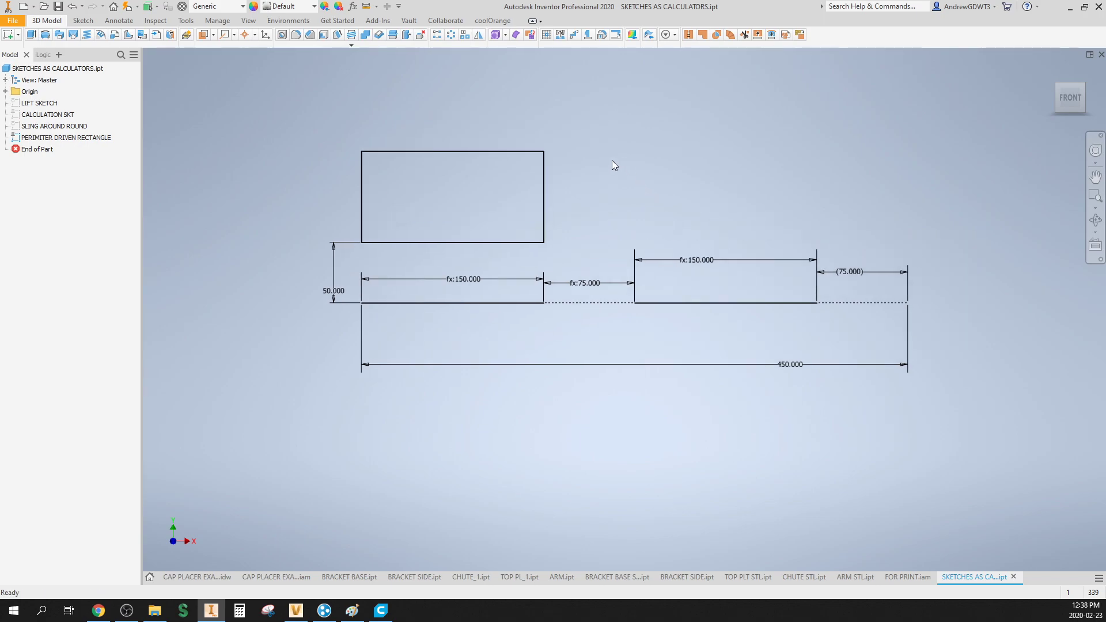